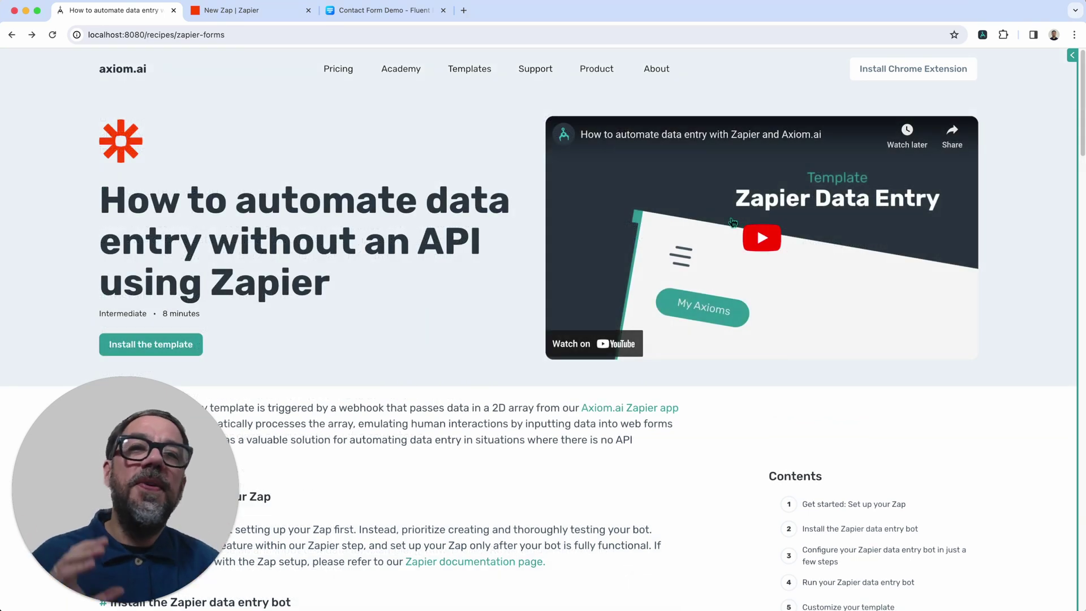
- Open the 'Automate data entry with Zapier' bot in the Axiom side panel
{"action": "left_click", "coordinate": [1071, 55]}
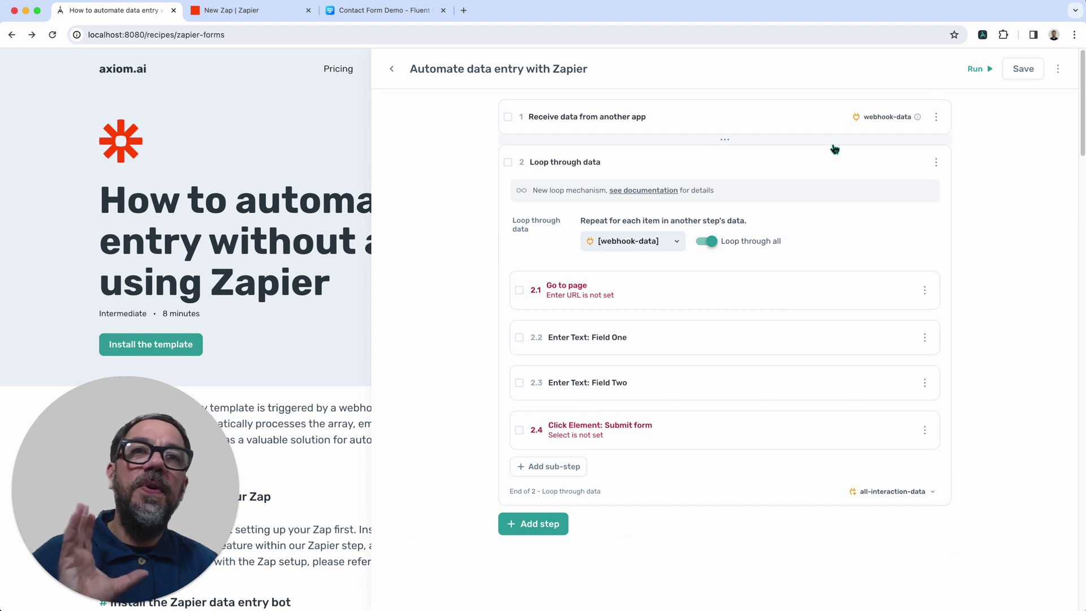
{"action": "left_click", "coordinate": [753, 121]}
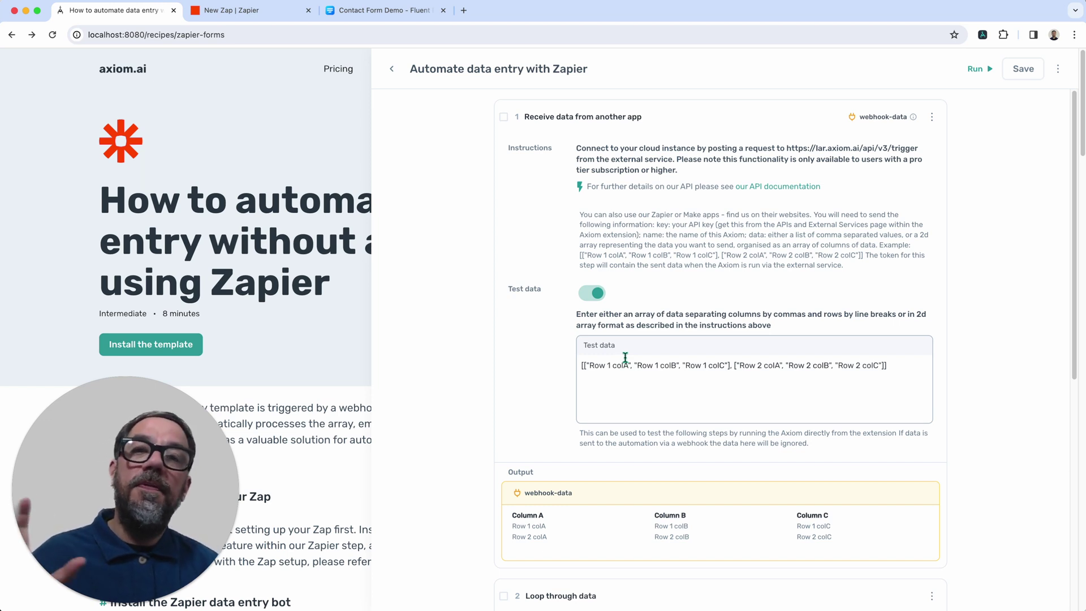
{"action": "scroll", "coordinate": [633, 364], "scroll_direction": "down", "scroll_amount": 1}
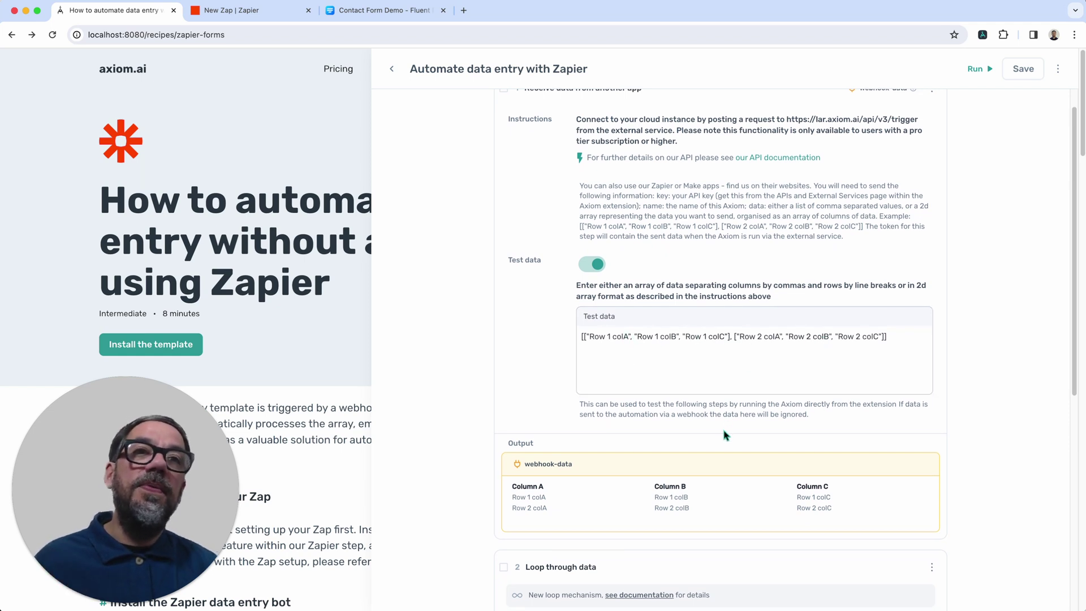
{"action": "scroll", "coordinate": [723, 435], "scroll_direction": "up", "scroll_amount": 1}
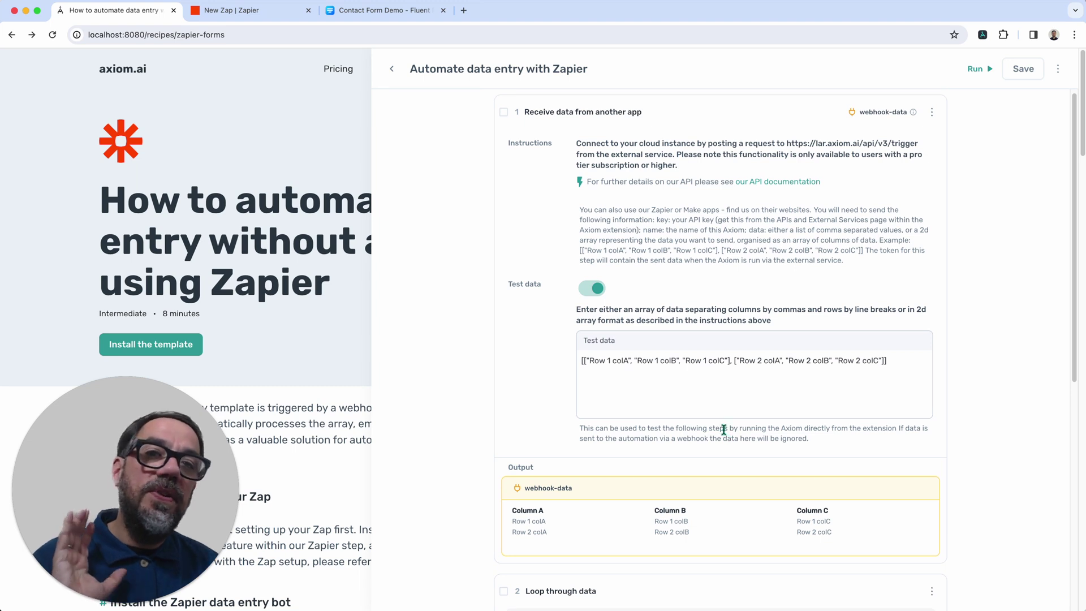
{"action": "scroll", "coordinate": [724, 427], "scroll_direction": "up", "scroll_amount": 1}
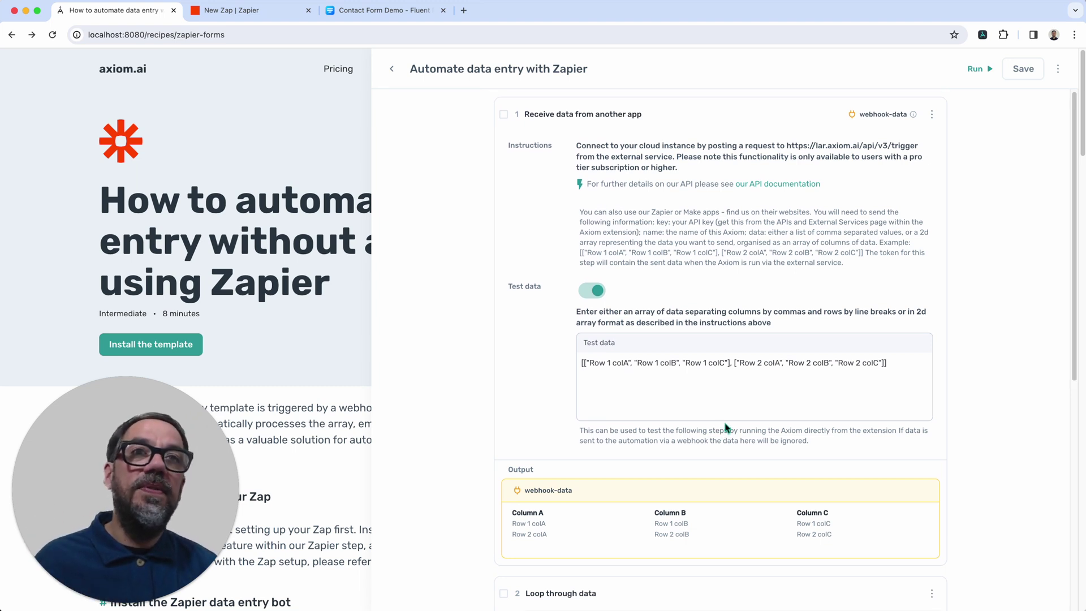
{"action": "left_click", "coordinate": [713, 118]}
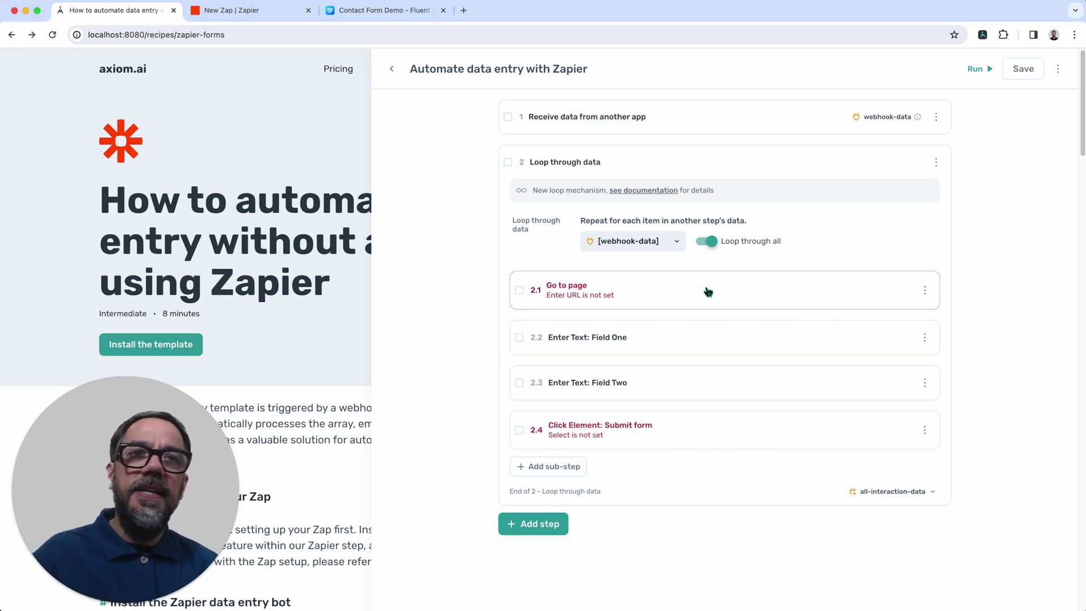
- Point the Go to page step at the Fluent Forms contact demo using the current tab's URL
{"action": "left_click", "coordinate": [706, 292]}
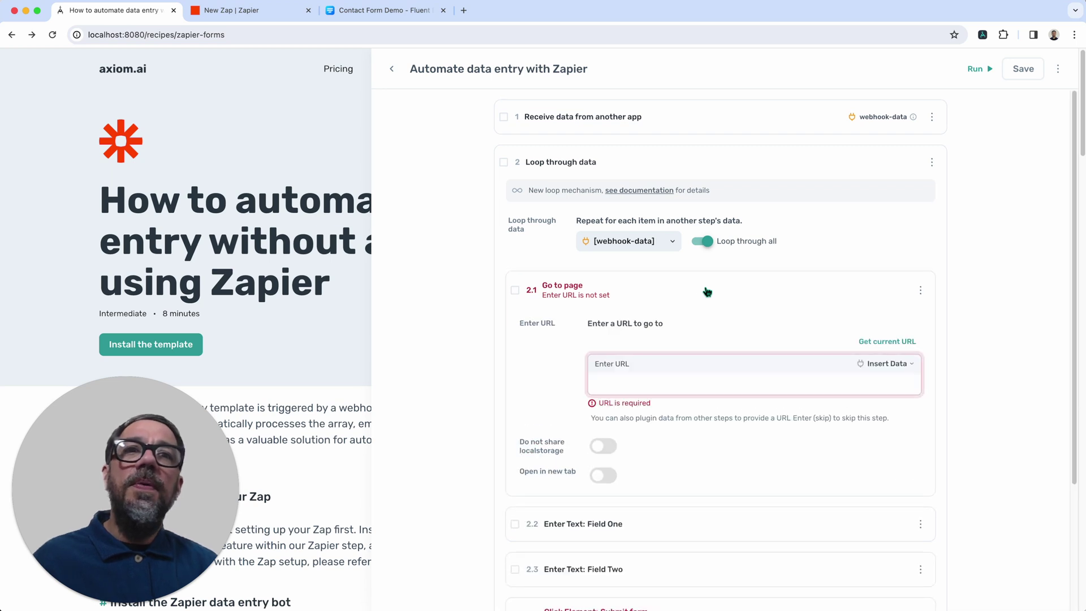
{"action": "left_click", "coordinate": [368, 11]}
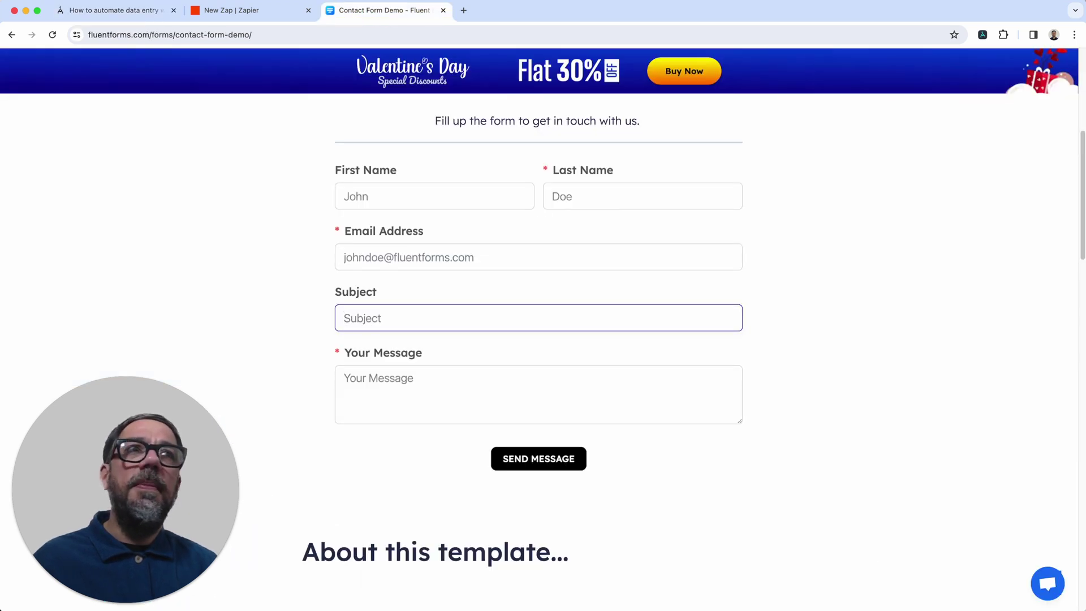
{"action": "left_click", "coordinate": [984, 35]}
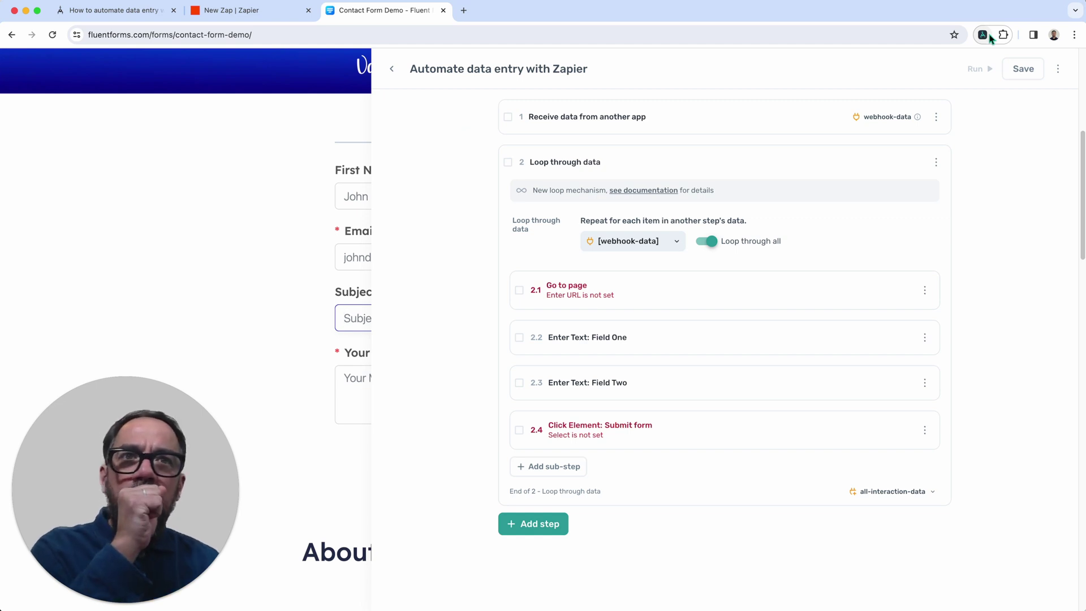
{"action": "left_click", "coordinate": [740, 307]}
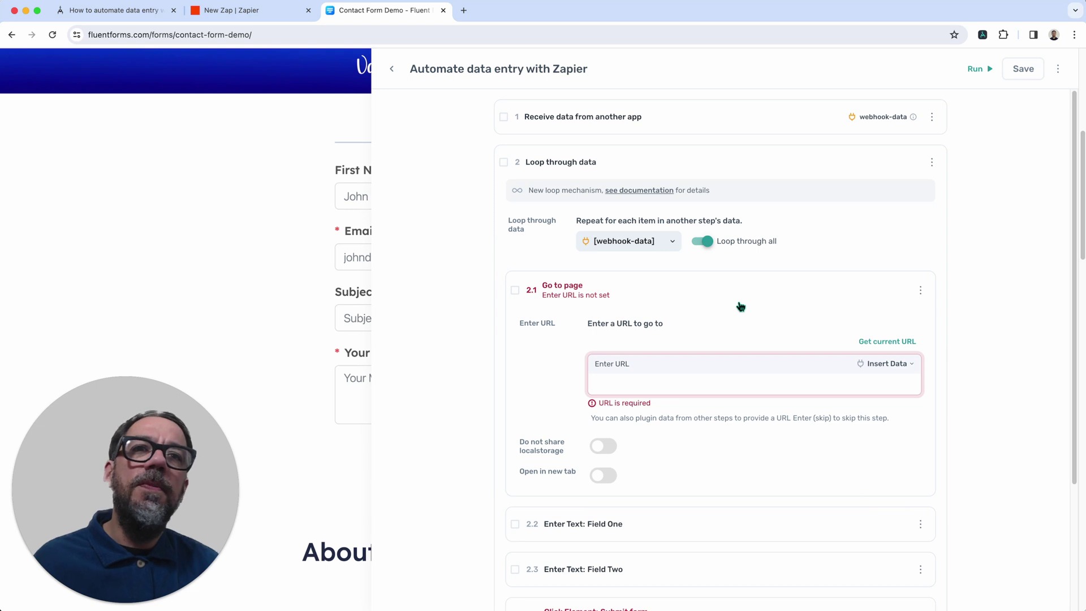
{"action": "left_click", "coordinate": [711, 376]}
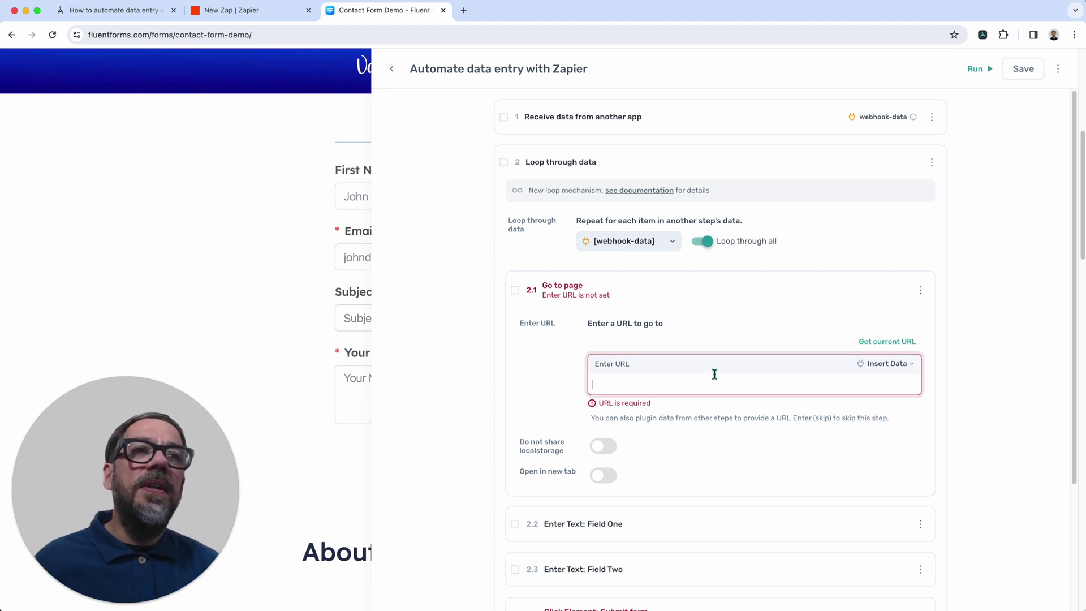
{"action": "left_click", "coordinate": [863, 347]}
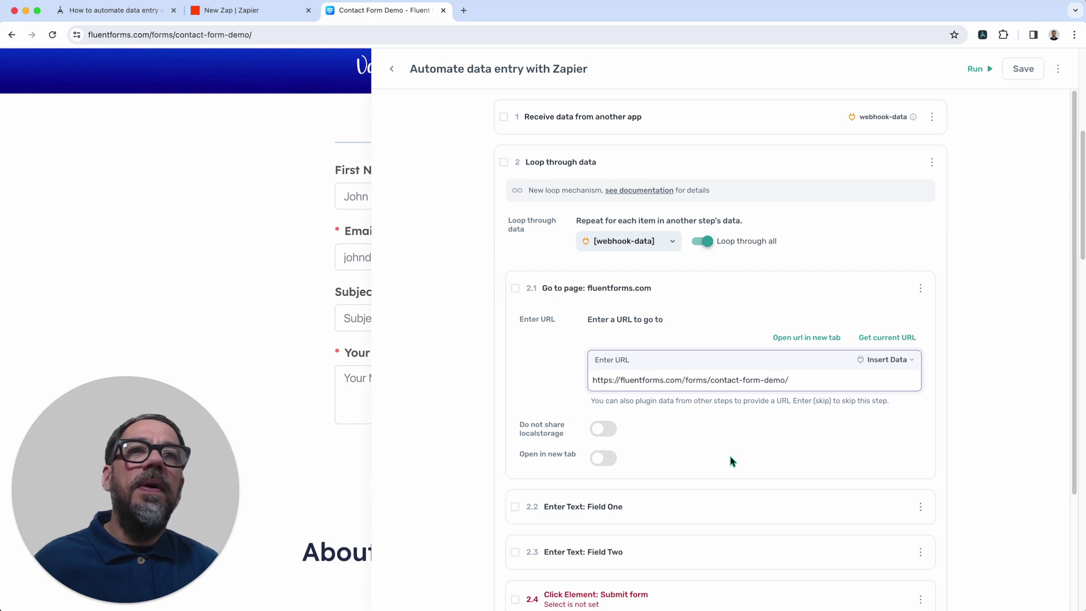
{"action": "left_click", "coordinate": [732, 291]}
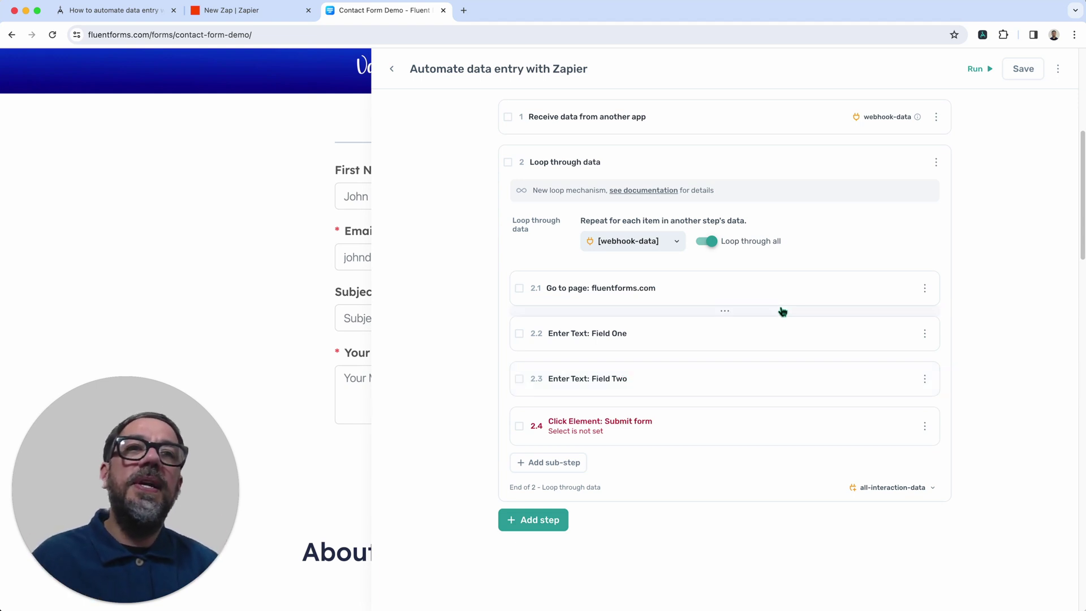
- Make 'Enter Text: Field One' type webhook-data Column A into the First Name field
{"action": "left_click", "coordinate": [750, 340]}
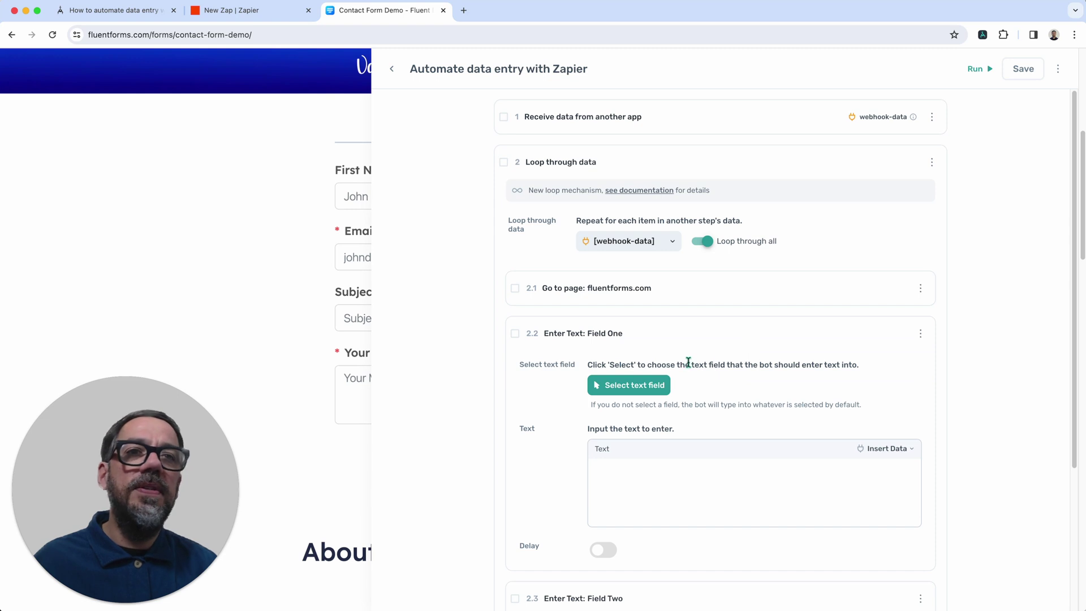
{"action": "left_click", "coordinate": [625, 392]}
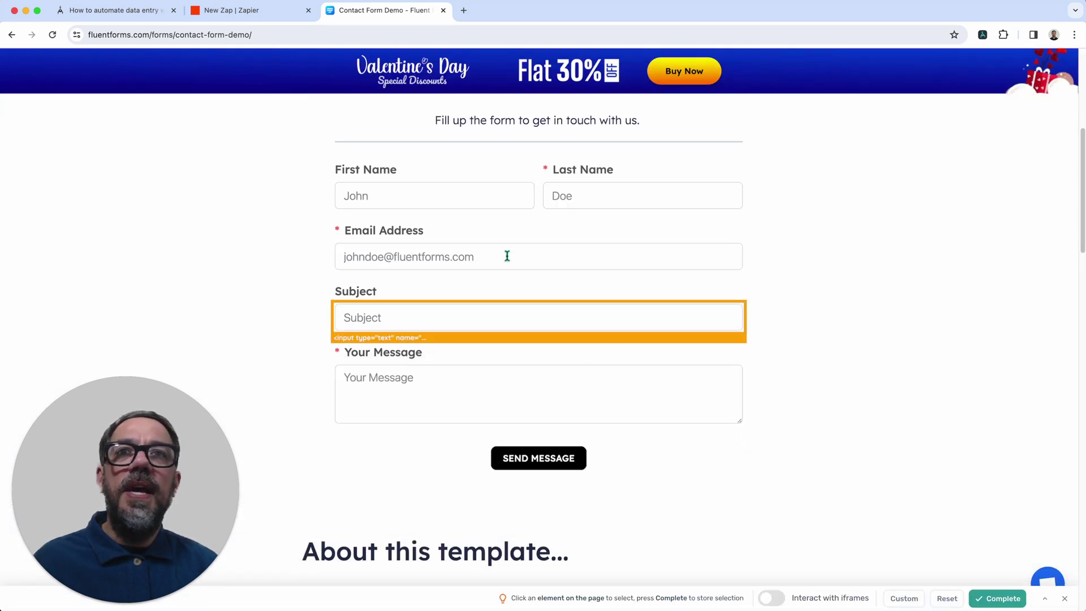
{"action": "left_click", "coordinate": [458, 206]}
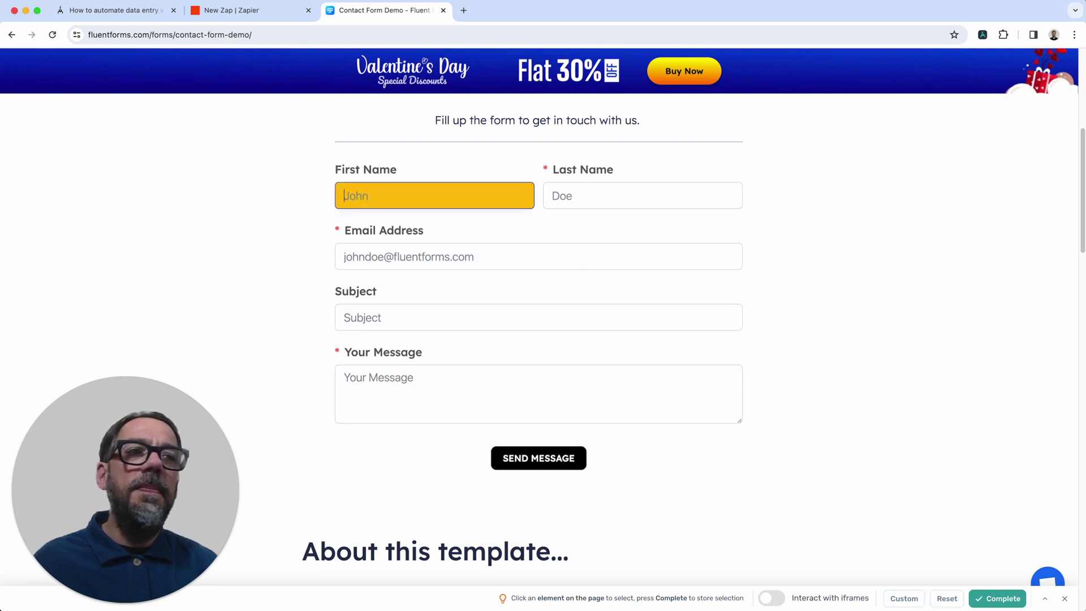
{"action": "left_click", "coordinate": [994, 601]}
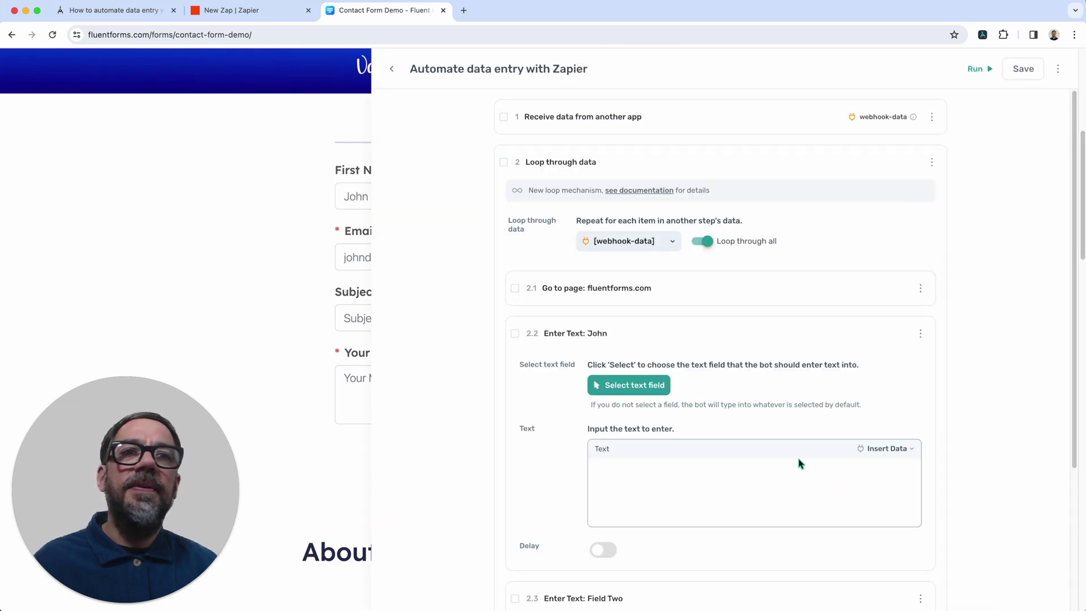
{"action": "left_click", "coordinate": [746, 476]}
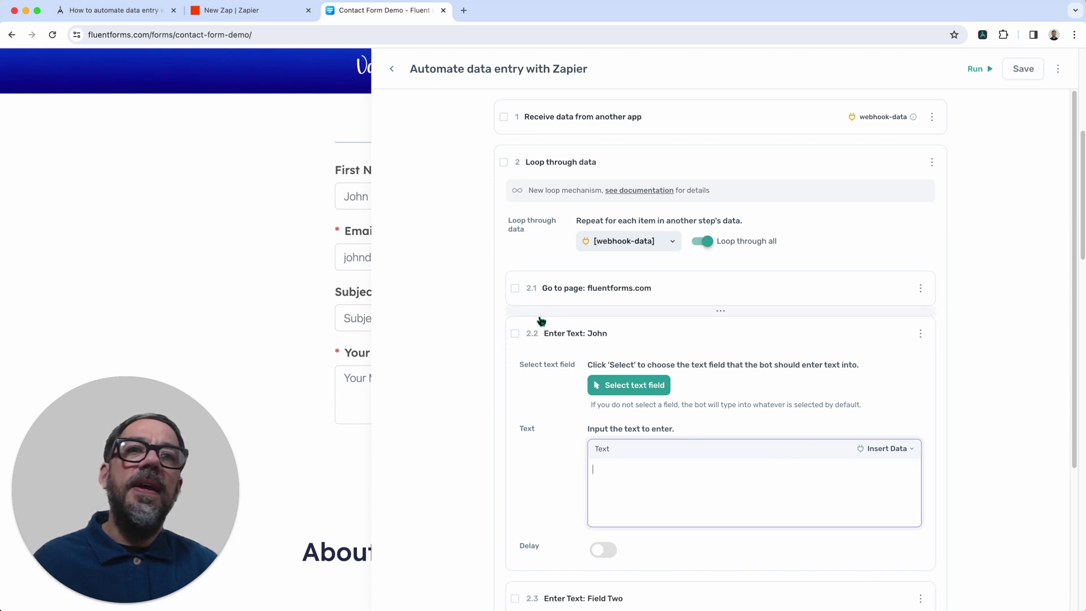
{"action": "left_click", "coordinate": [617, 453]}
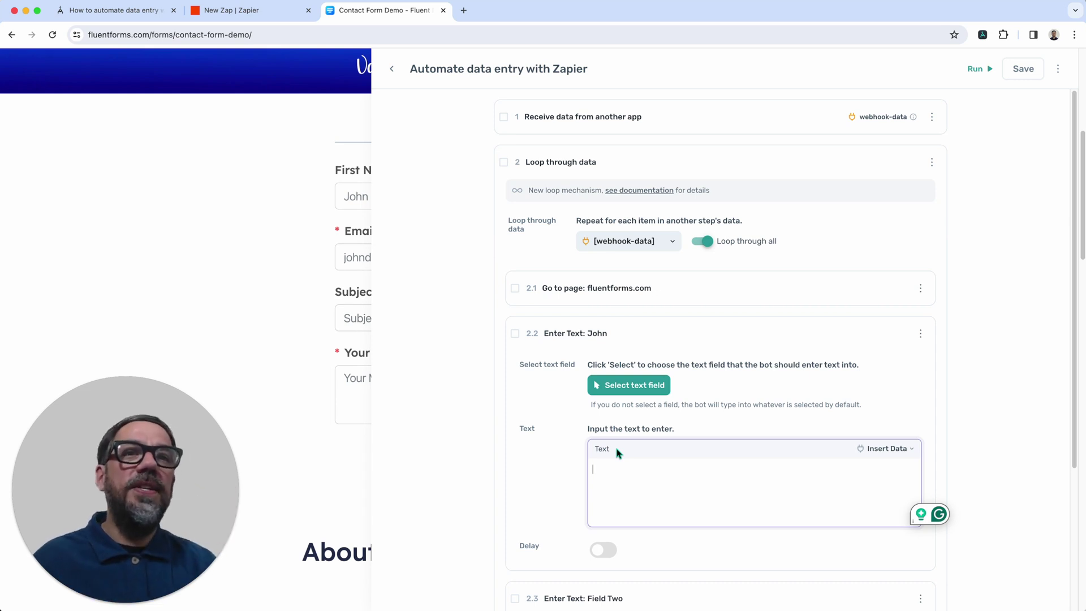
{"action": "left_click", "coordinate": [884, 457]}
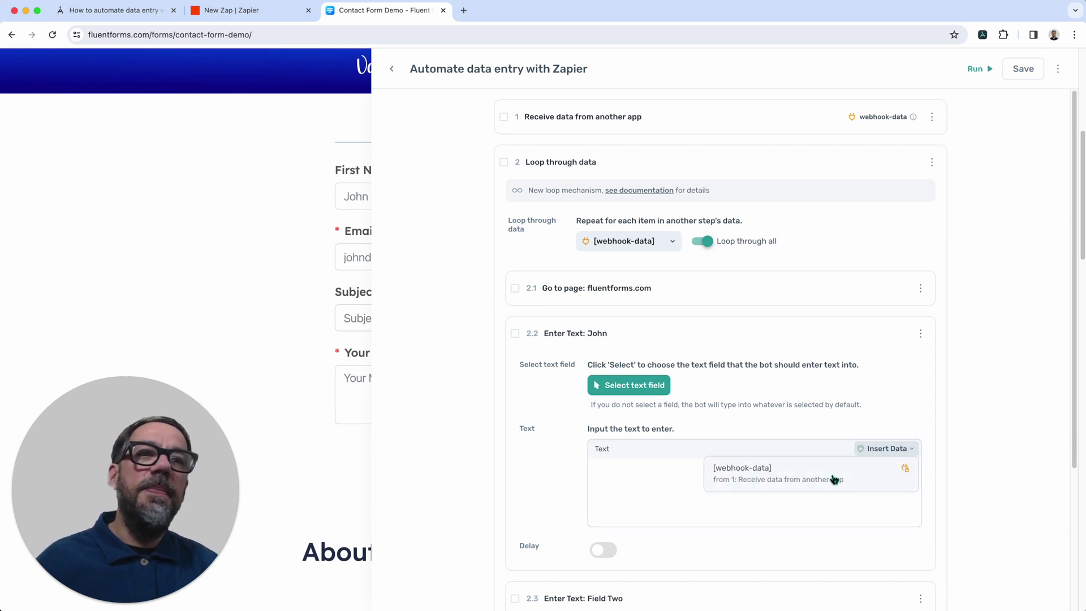
{"action": "left_click", "coordinate": [790, 479]}
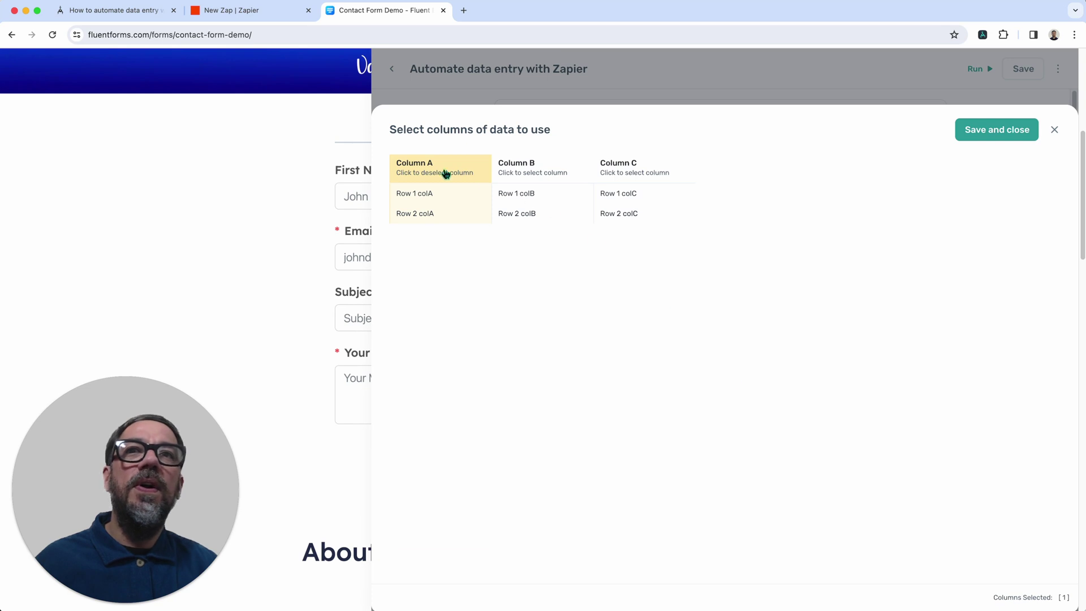
{"action": "left_click", "coordinate": [979, 130]}
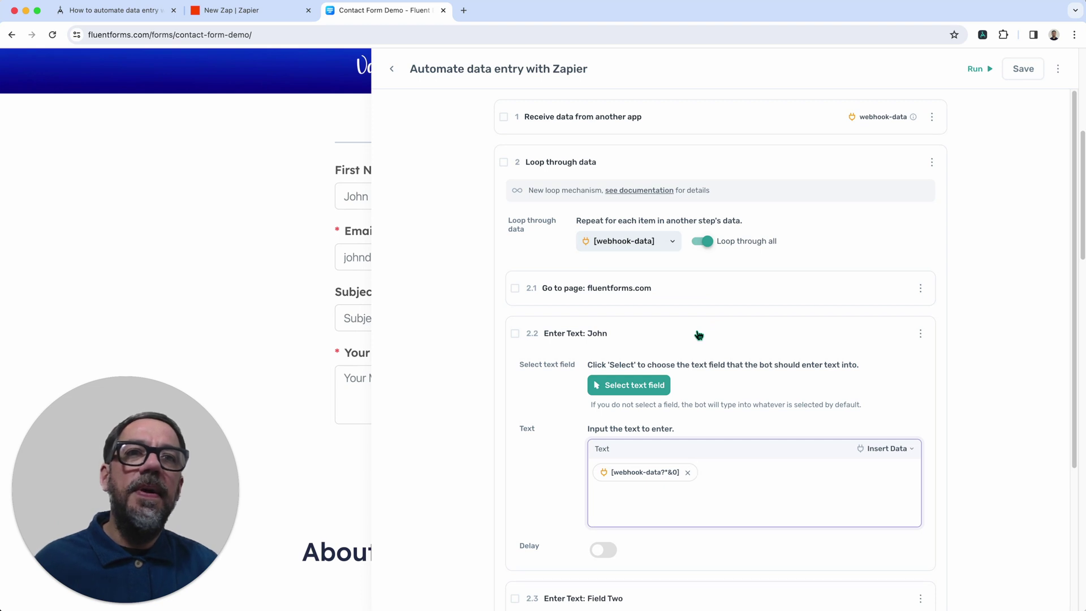
{"action": "left_click", "coordinate": [697, 333]}
- Set the second Enter Text step to type webhook-data Column B into Last Name
{"action": "left_click", "coordinate": [670, 371]}
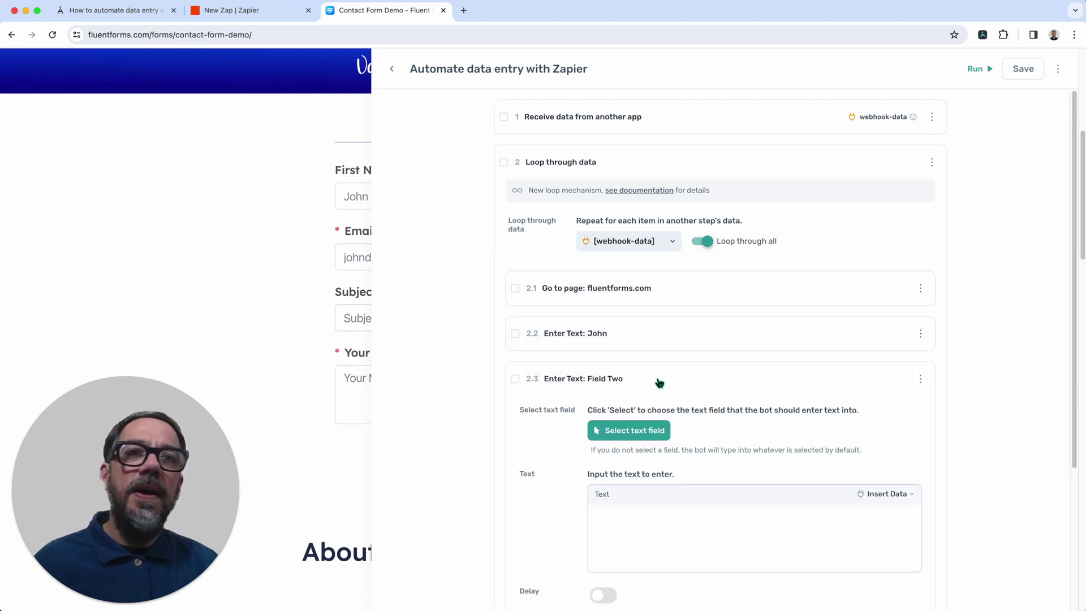
{"action": "left_click", "coordinate": [627, 431]}
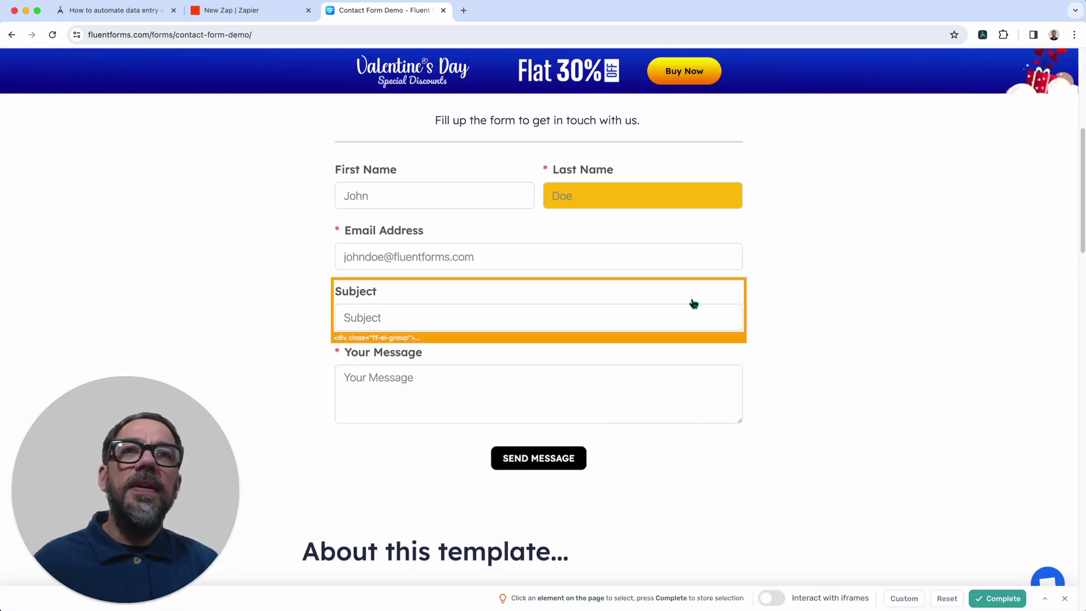
{"action": "left_click", "coordinate": [508, 203]}
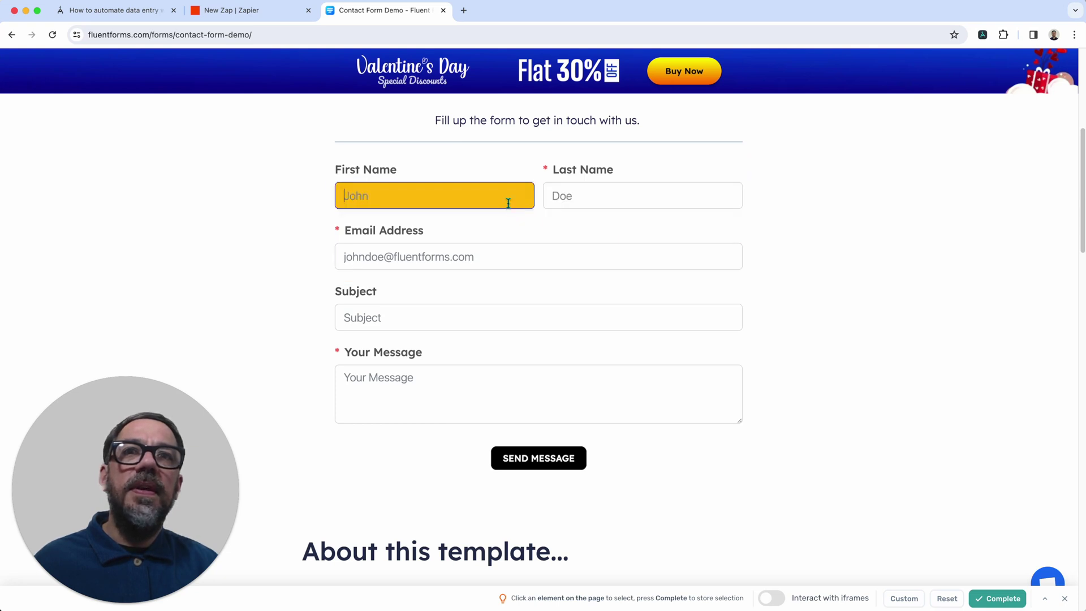
{"action": "left_click", "coordinate": [672, 204]}
{"action": "left_click", "coordinate": [988, 598]}
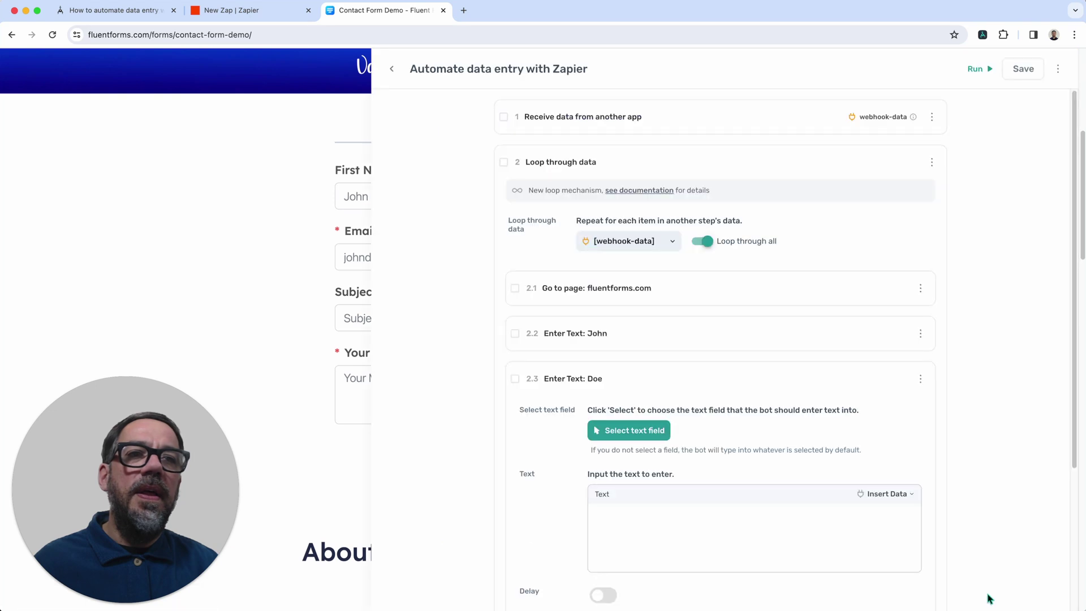
{"action": "left_click", "coordinate": [720, 522]}
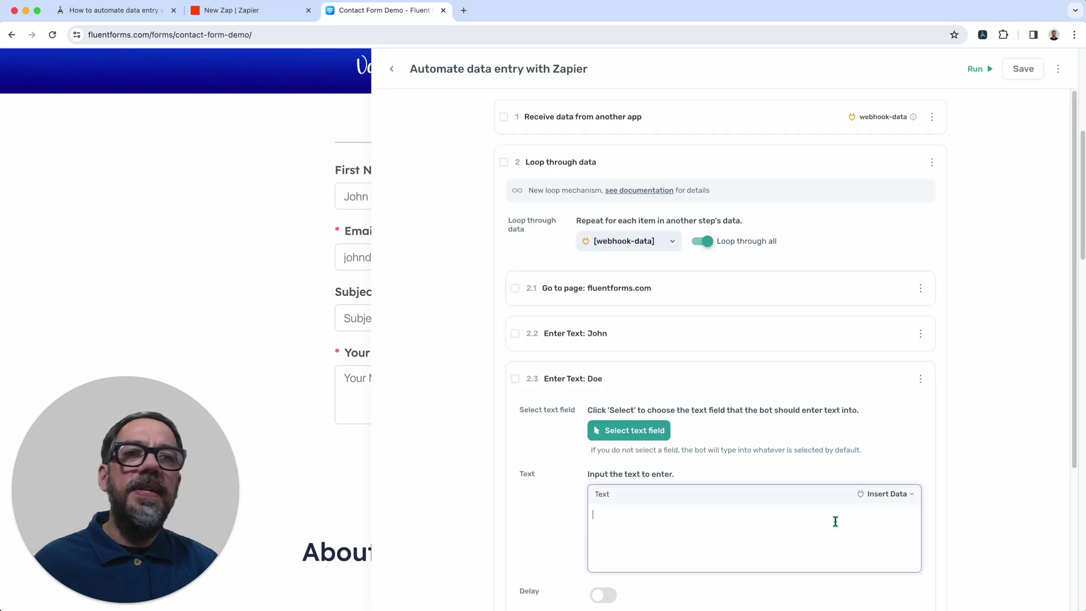
{"action": "left_click", "coordinate": [886, 497]}
{"action": "left_click", "coordinate": [863, 520]}
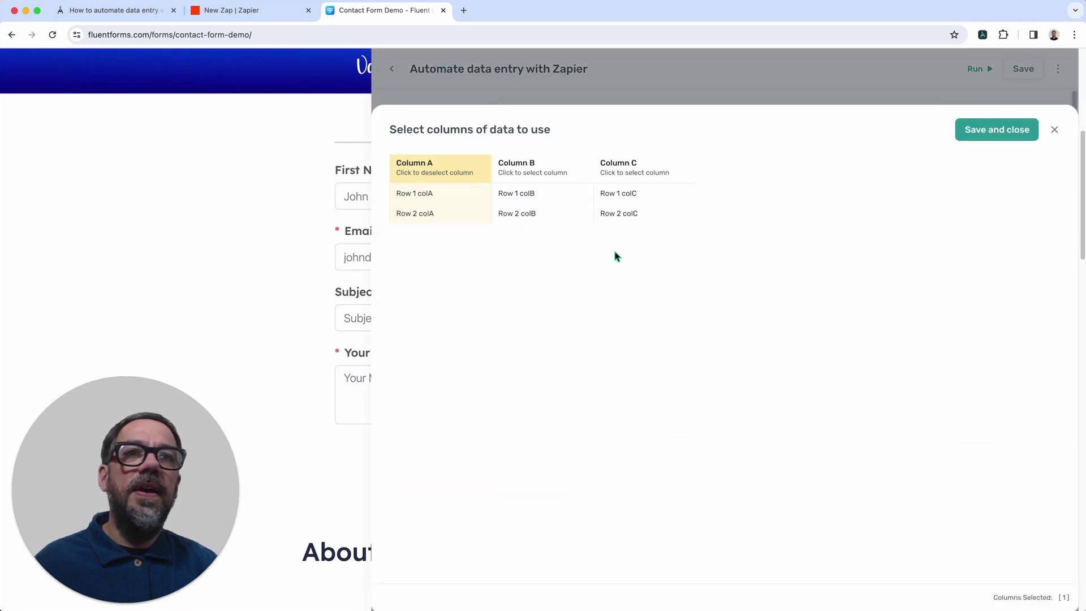
{"action": "left_click", "coordinate": [544, 171]}
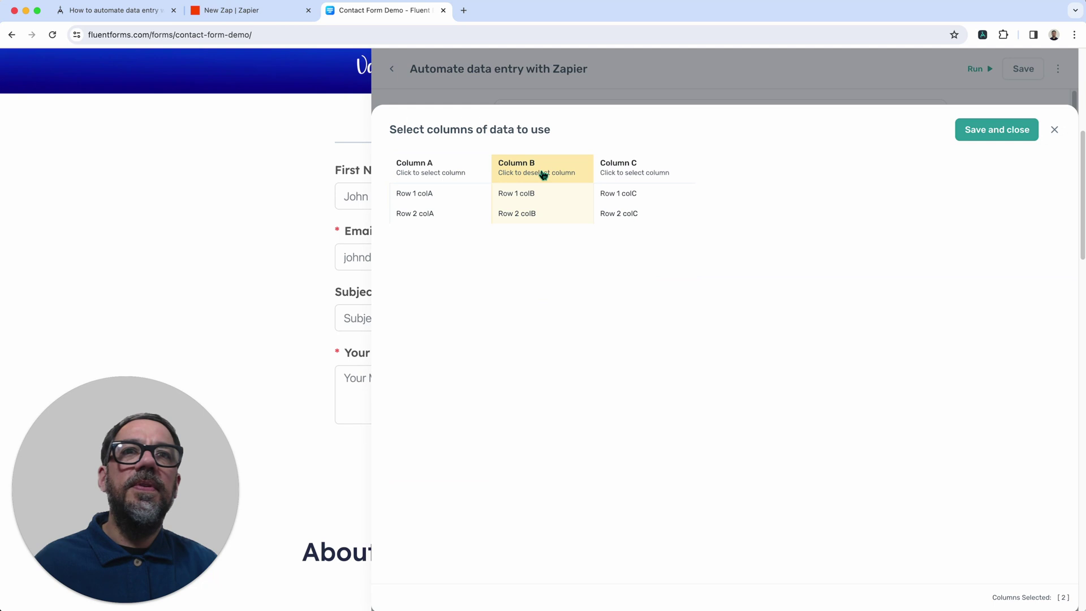
{"action": "left_click", "coordinate": [993, 132]}
- Check that the John text step enters the [webhook-data?*&0] token
{"action": "left_click", "coordinate": [695, 397]}
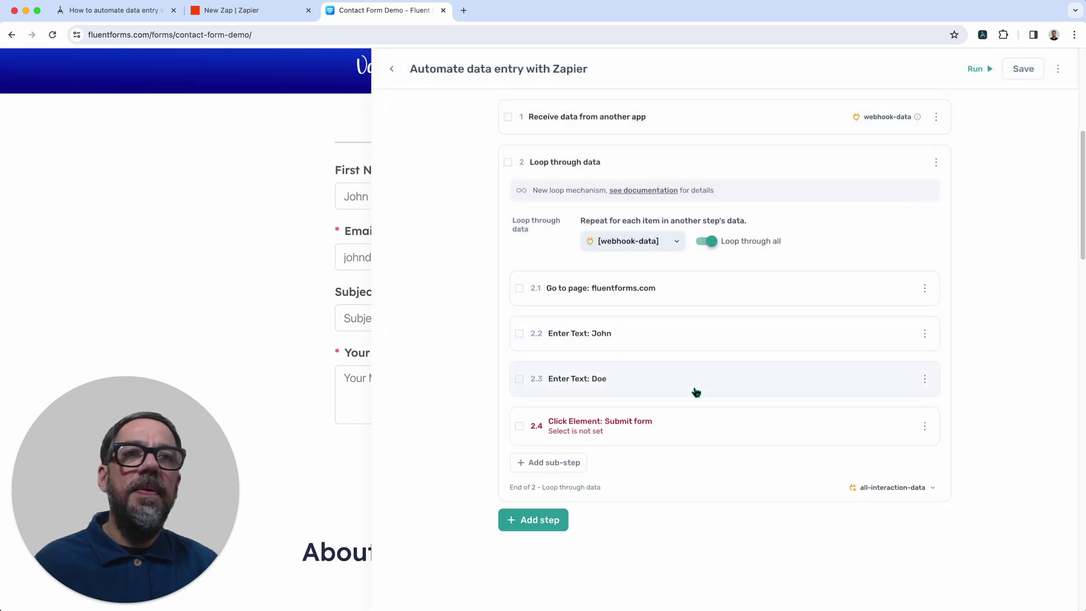
{"action": "left_click", "coordinate": [706, 352]}
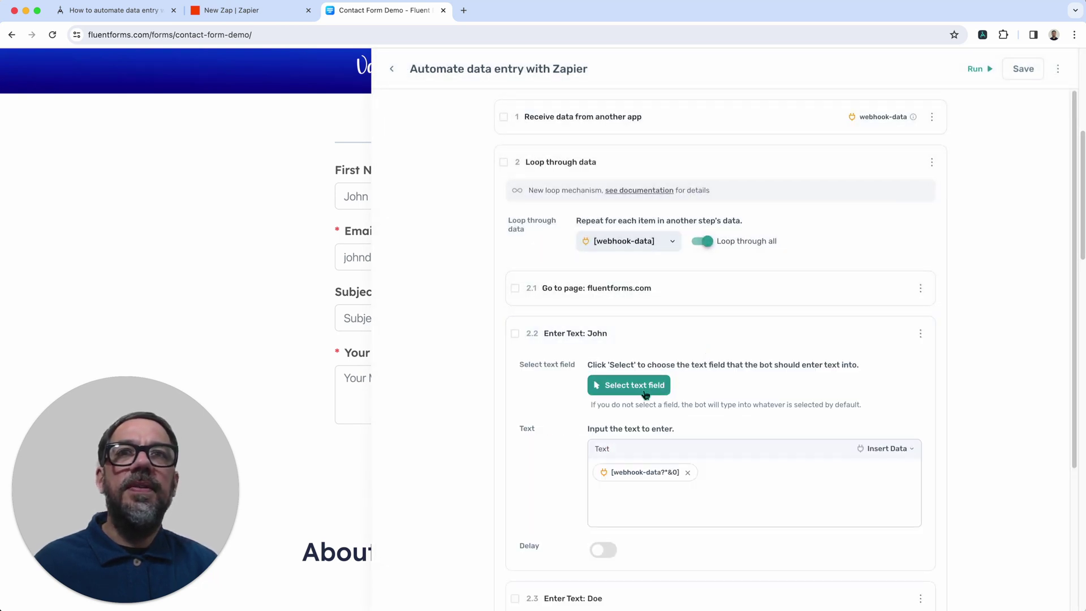
{"action": "left_click", "coordinate": [679, 334]}
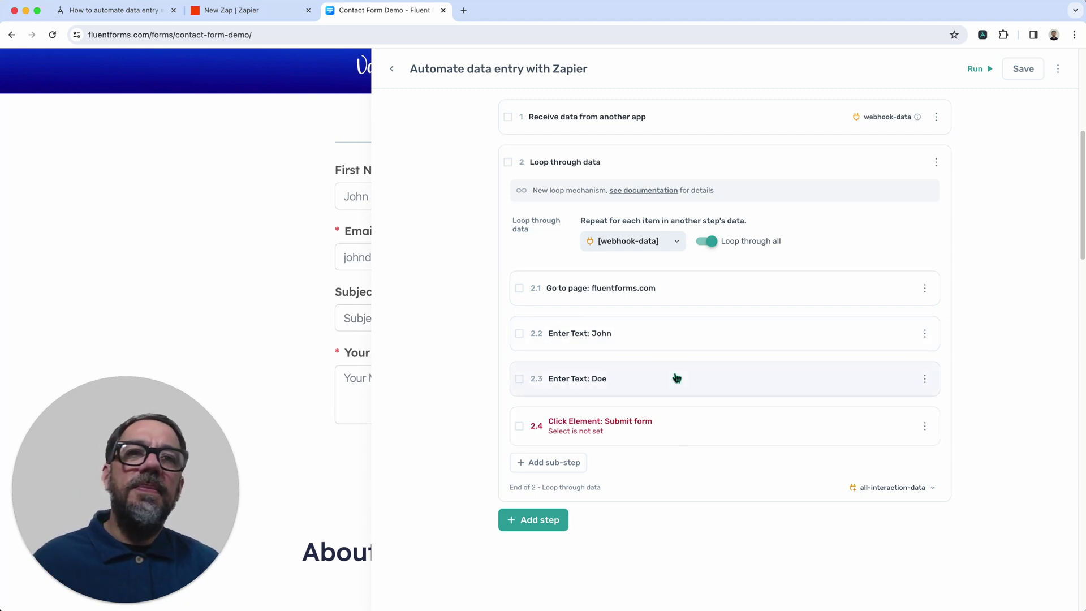
- Target the Send Message button in the Submit form step, matched by element text
{"action": "left_click", "coordinate": [686, 427]}
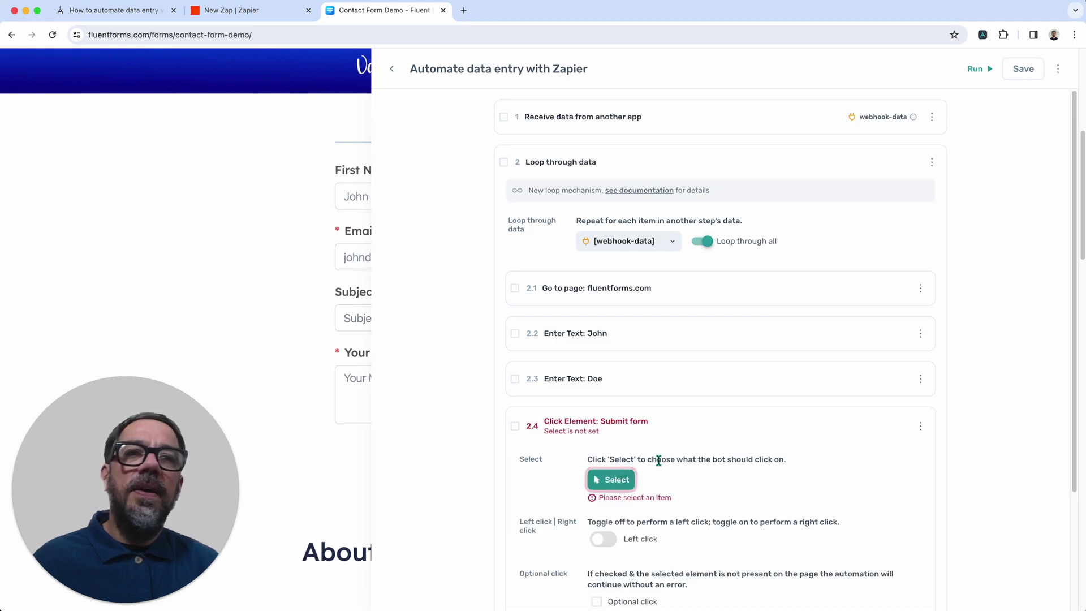
{"action": "left_click", "coordinate": [622, 481]}
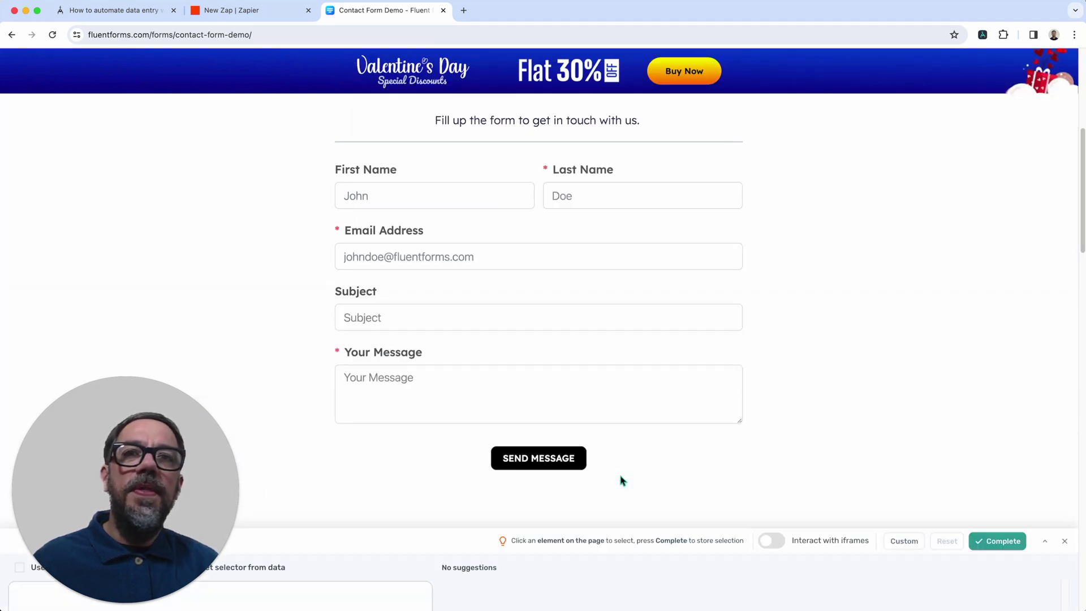
{"action": "scroll", "coordinate": [662, 456], "scroll_direction": "down", "scroll_amount": 2}
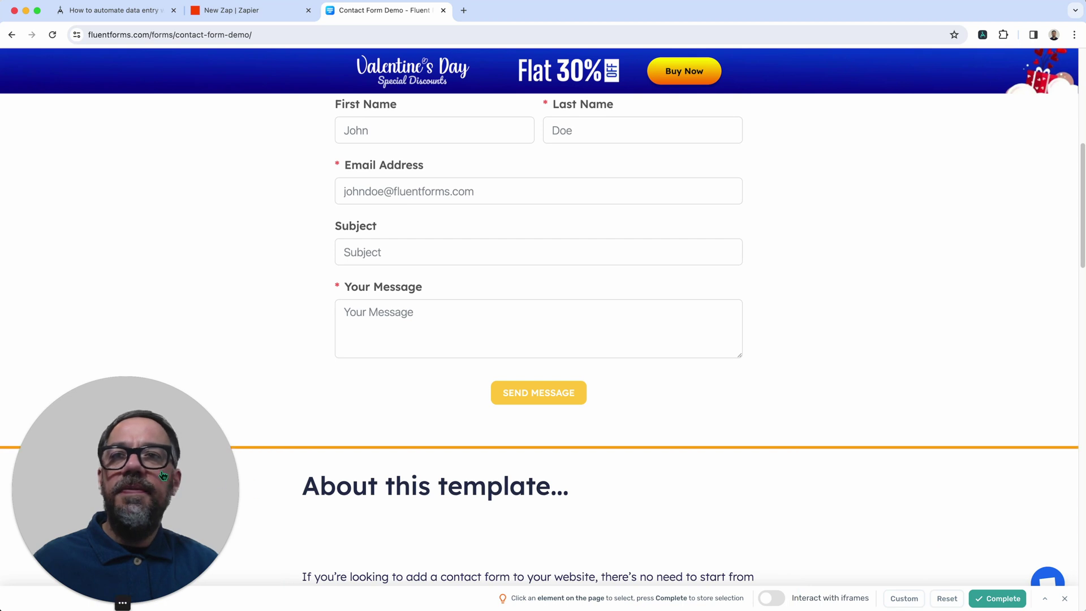
{"action": "left_click_drag", "start_coordinate": [161, 476], "coordinate": [156, 387]}
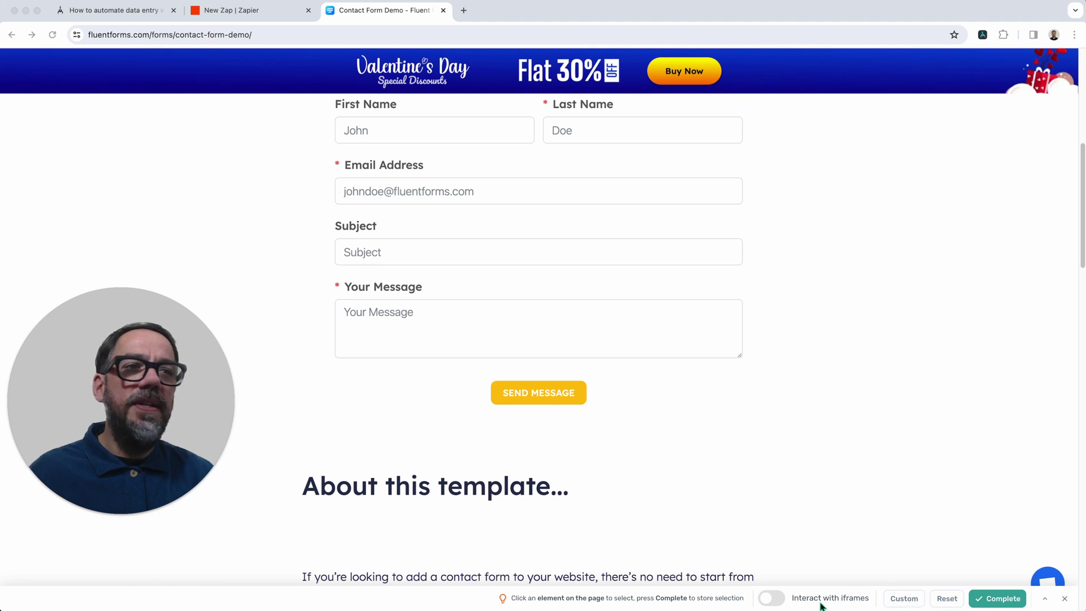
{"action": "left_click", "coordinate": [914, 605]}
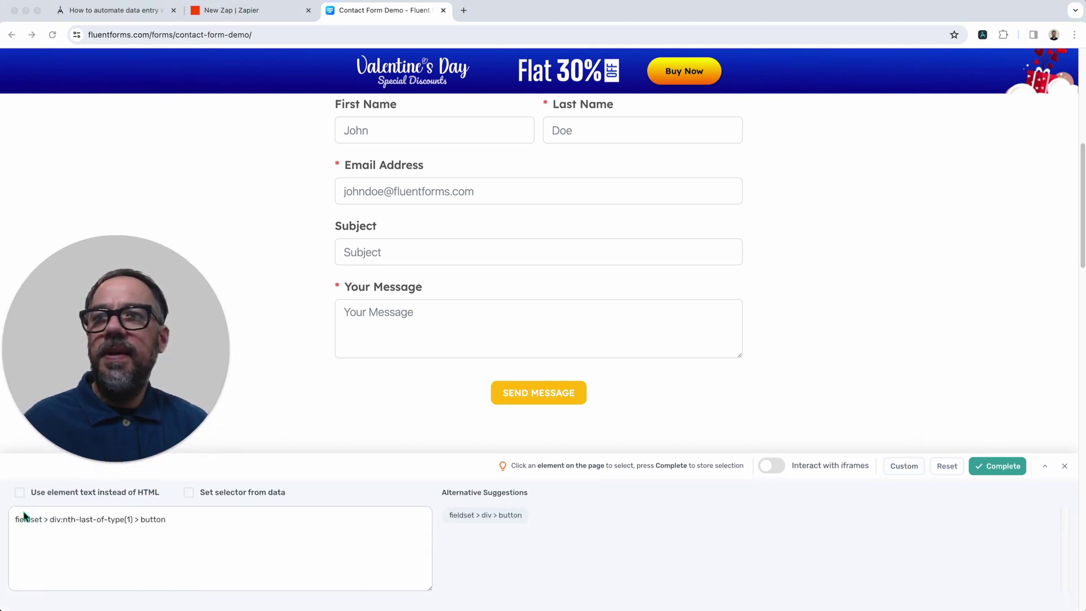
{"action": "left_click", "coordinate": [20, 492]}
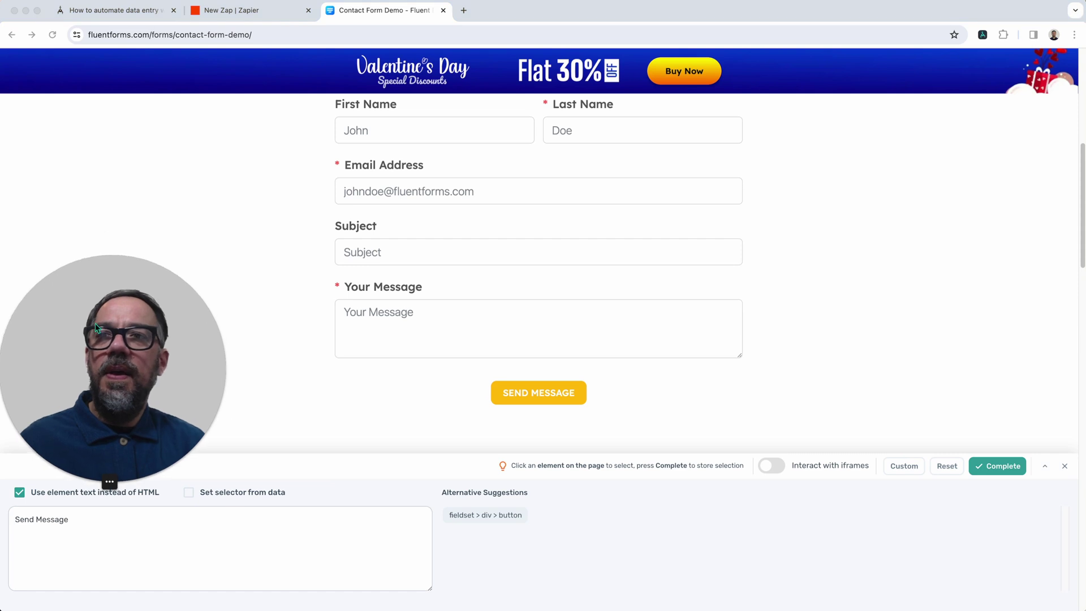
{"action": "left_click_drag", "start_coordinate": [99, 308], "coordinate": [103, 376]}
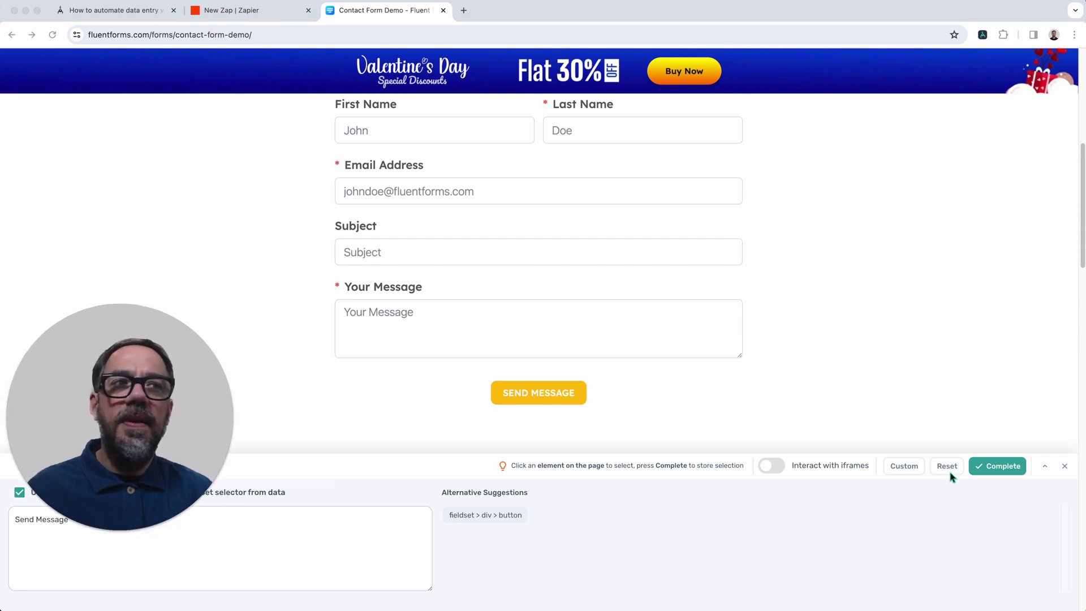
{"action": "left_click", "coordinate": [999, 468]}
{"action": "left_click", "coordinate": [770, 425]}
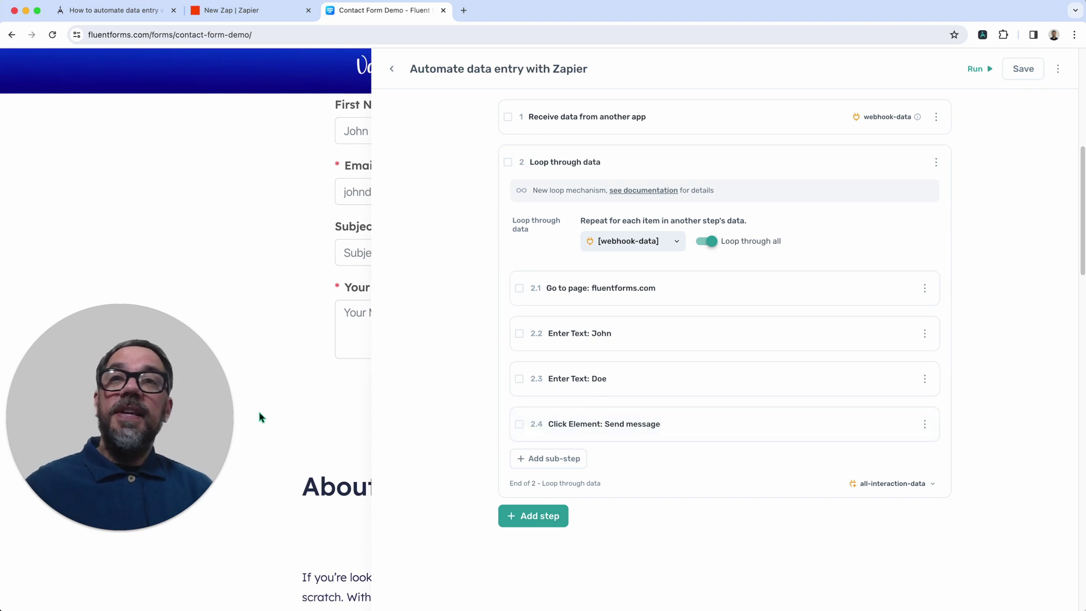
{"action": "left_click_drag", "start_coordinate": [190, 413], "coordinate": [210, 478]}
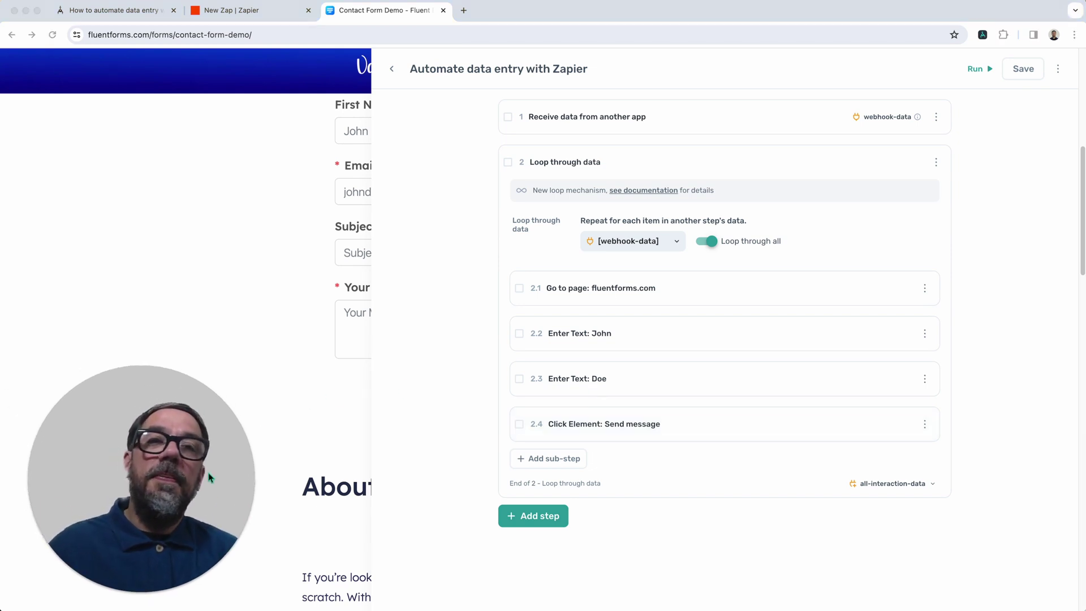
{"action": "left_click", "coordinate": [975, 72]}
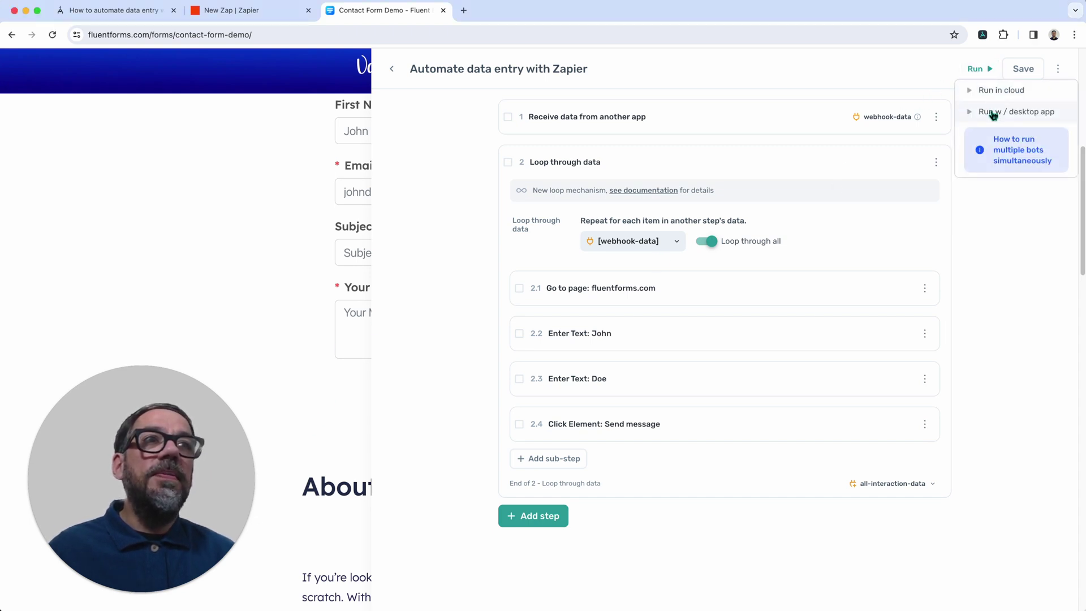
- Test-run the bot with the desktop app and submit the filled contact form
{"action": "left_click", "coordinate": [992, 113]}
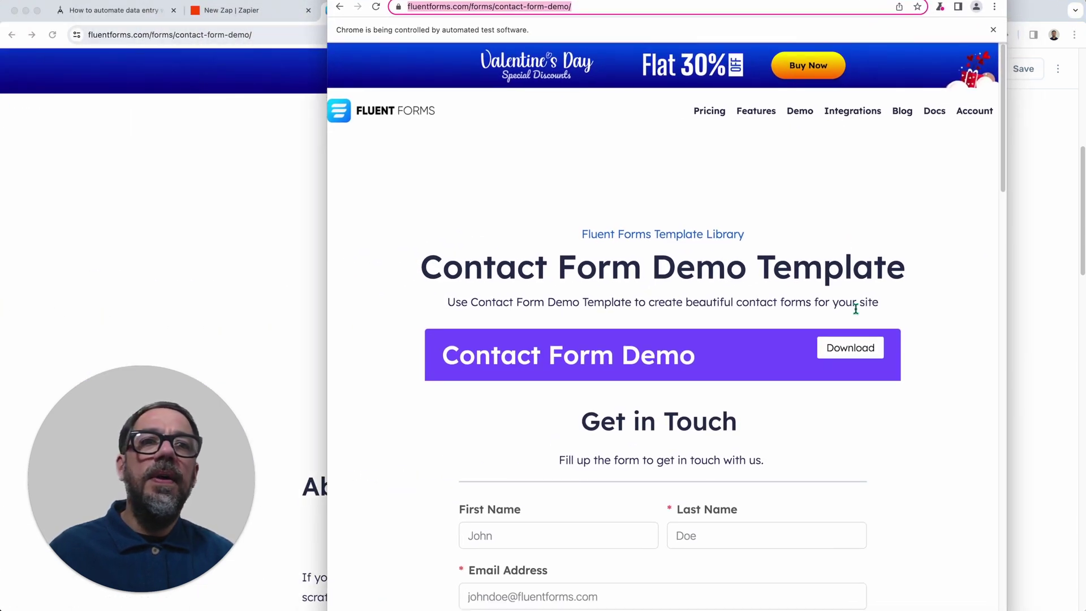
{"action": "scroll", "coordinate": [798, 492], "scroll_direction": "down", "scroll_amount": 5}
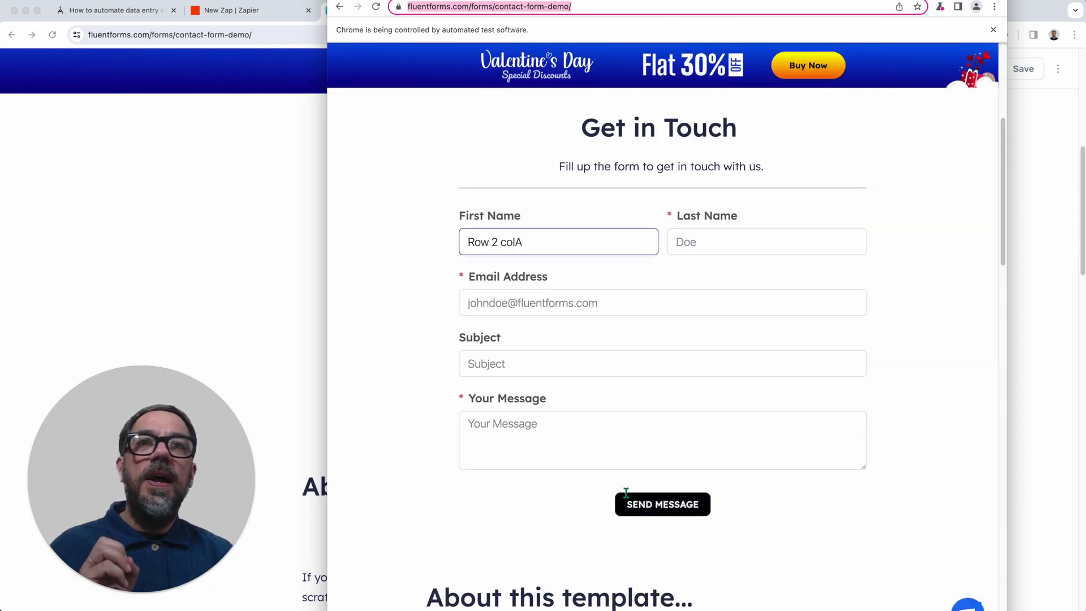
{"action": "left_click", "coordinate": [672, 346]}
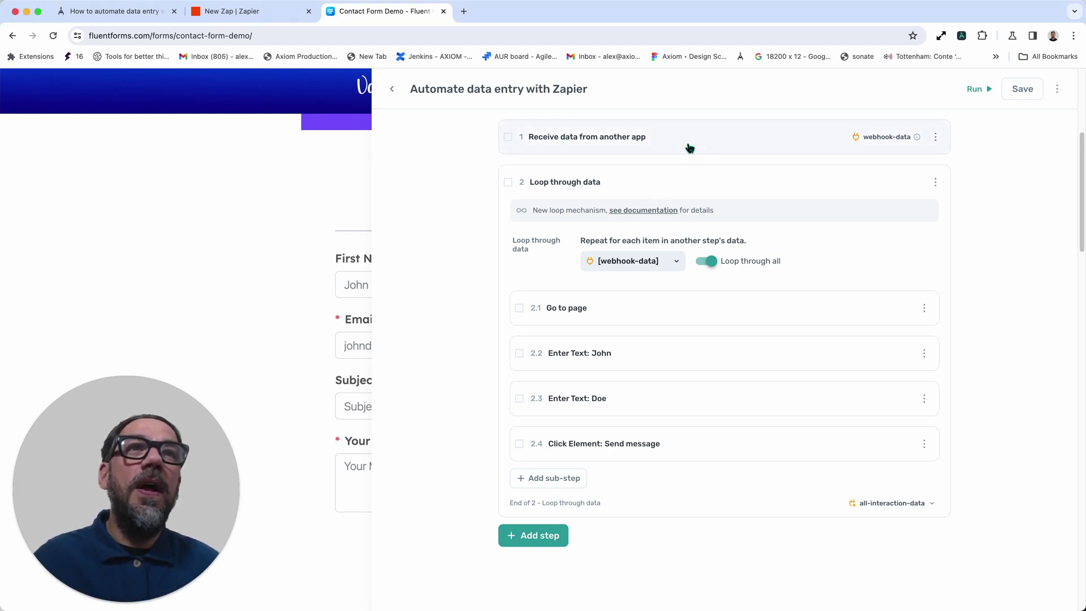
- Turn off Test data in the receive-data step, save the bot, and leave the editor
{"action": "left_click", "coordinate": [715, 137]}
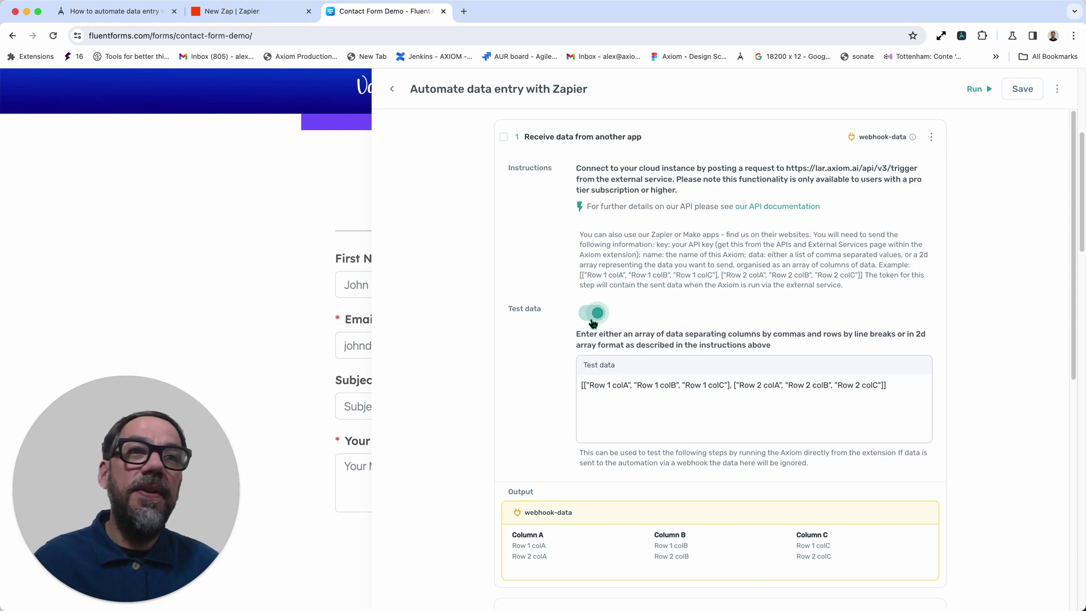
{"action": "left_click", "coordinate": [593, 314]}
{"action": "scroll", "coordinate": [586, 365], "scroll_direction": "down", "scroll_amount": 5}
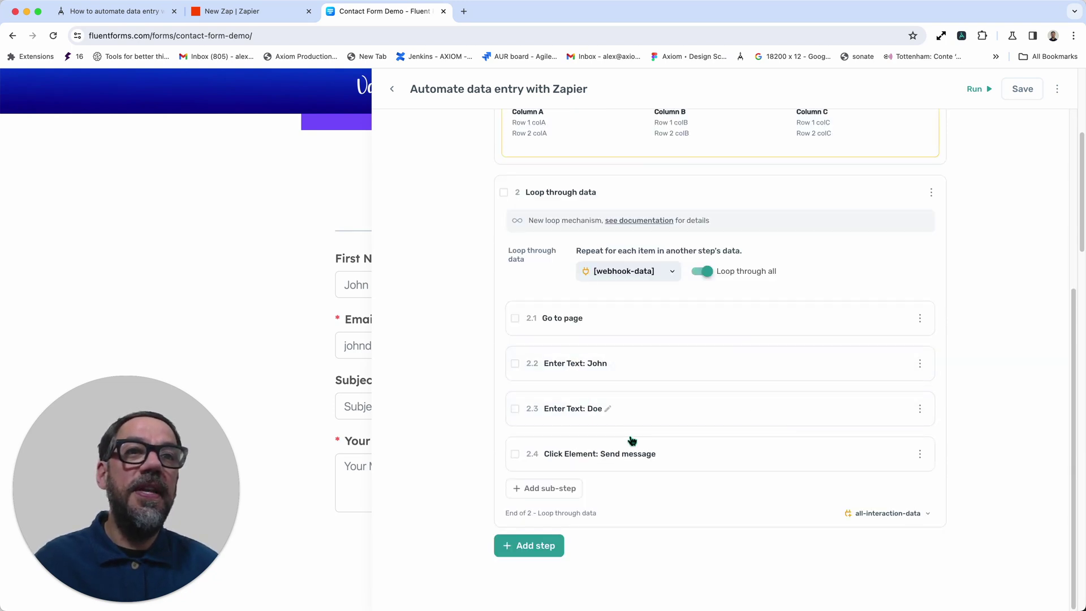
{"action": "scroll", "coordinate": [666, 377], "scroll_direction": "up", "scroll_amount": 3}
{"action": "scroll", "coordinate": [665, 375], "scroll_direction": "up", "scroll_amount": 1}
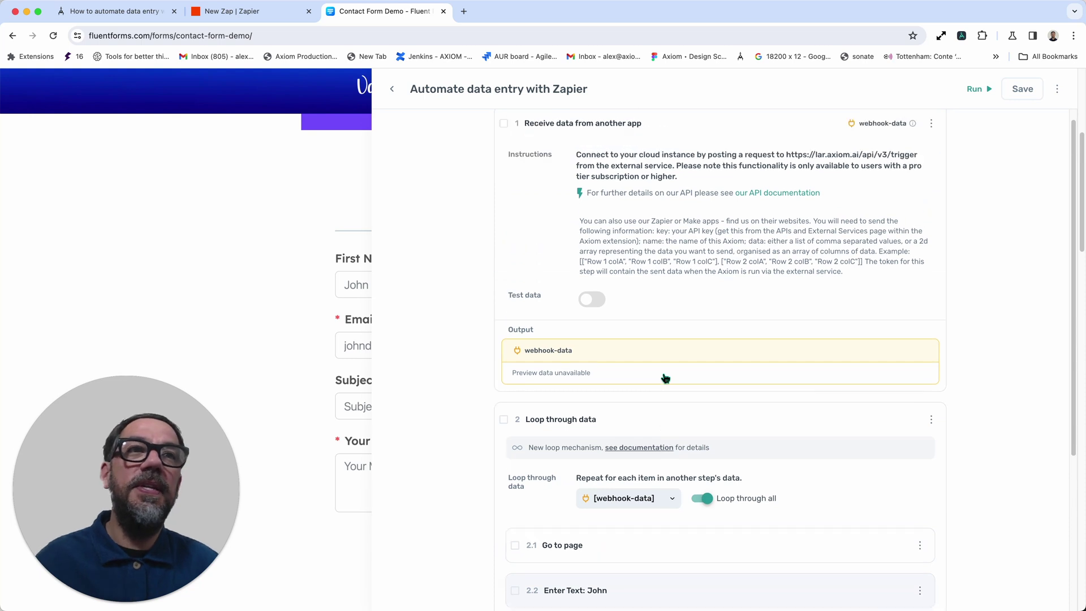
{"action": "scroll", "coordinate": [659, 378], "scroll_direction": "down", "scroll_amount": 3}
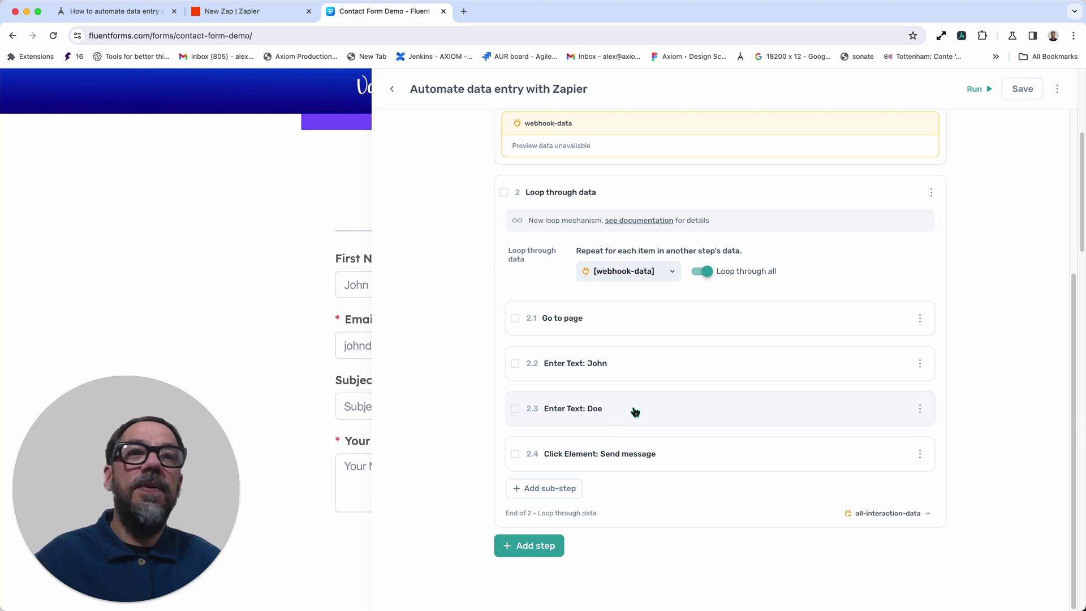
{"action": "scroll", "coordinate": [609, 391], "scroll_direction": "up", "scroll_amount": 3}
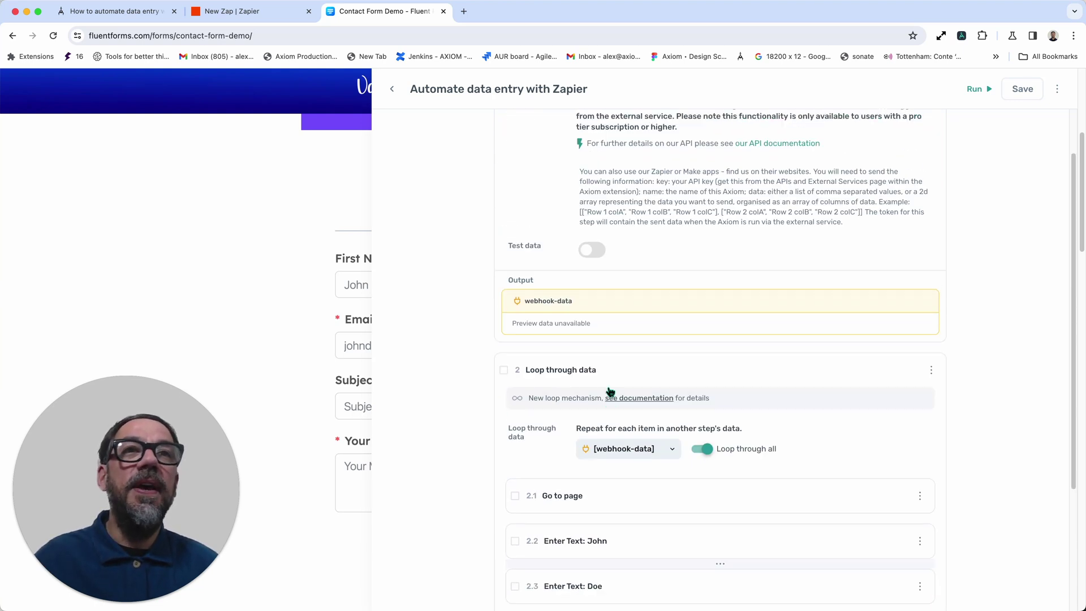
{"action": "left_click", "coordinate": [1022, 89]}
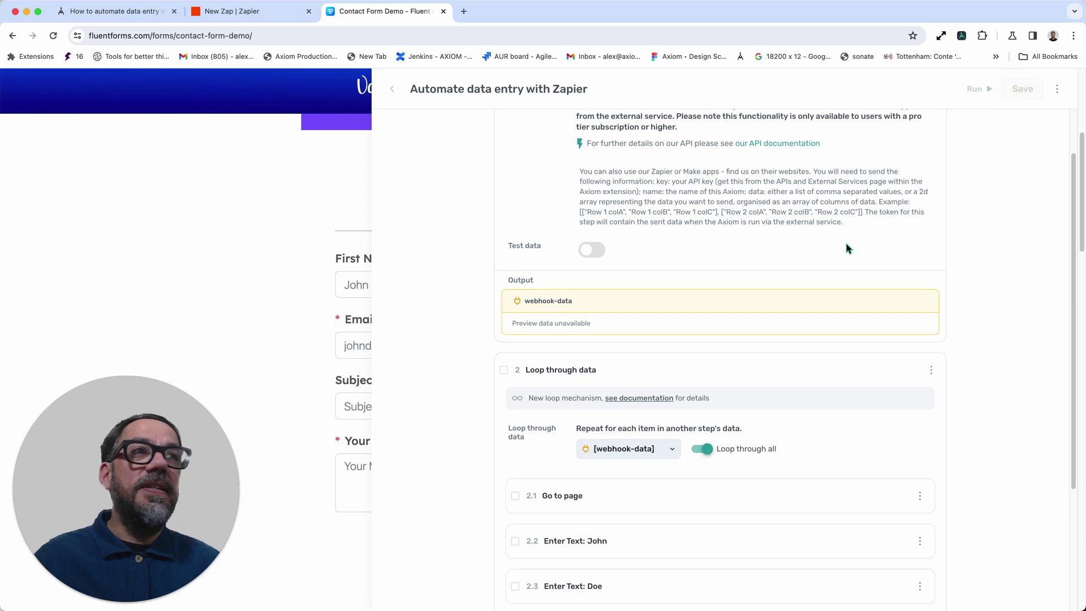
{"action": "left_click", "coordinate": [835, 370]}
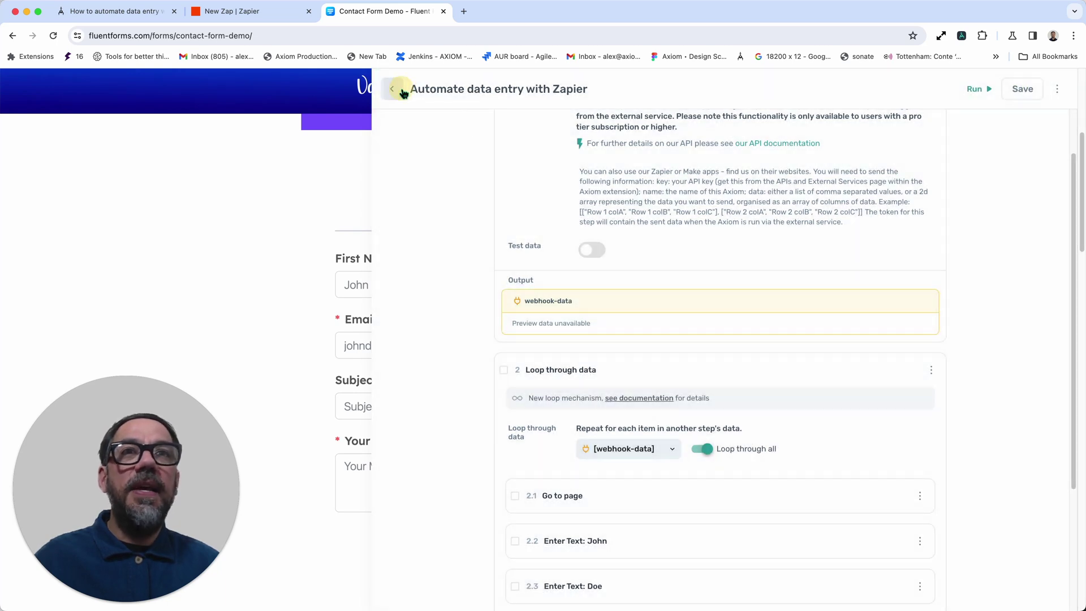
{"action": "left_click", "coordinate": [393, 89]}
{"action": "left_click", "coordinate": [451, 188]}
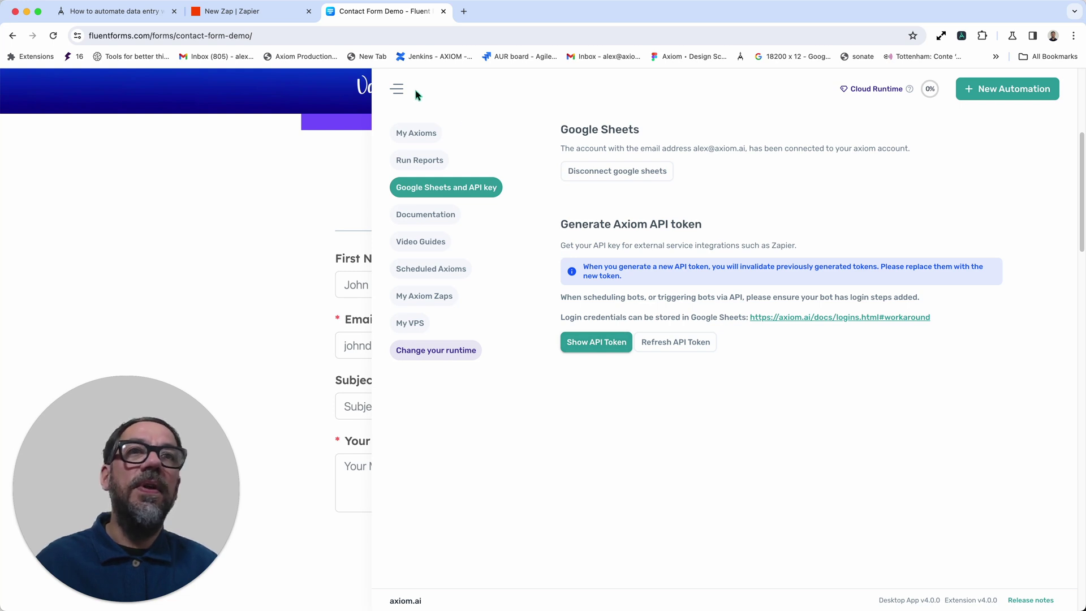
{"action": "left_click", "coordinate": [417, 131]}
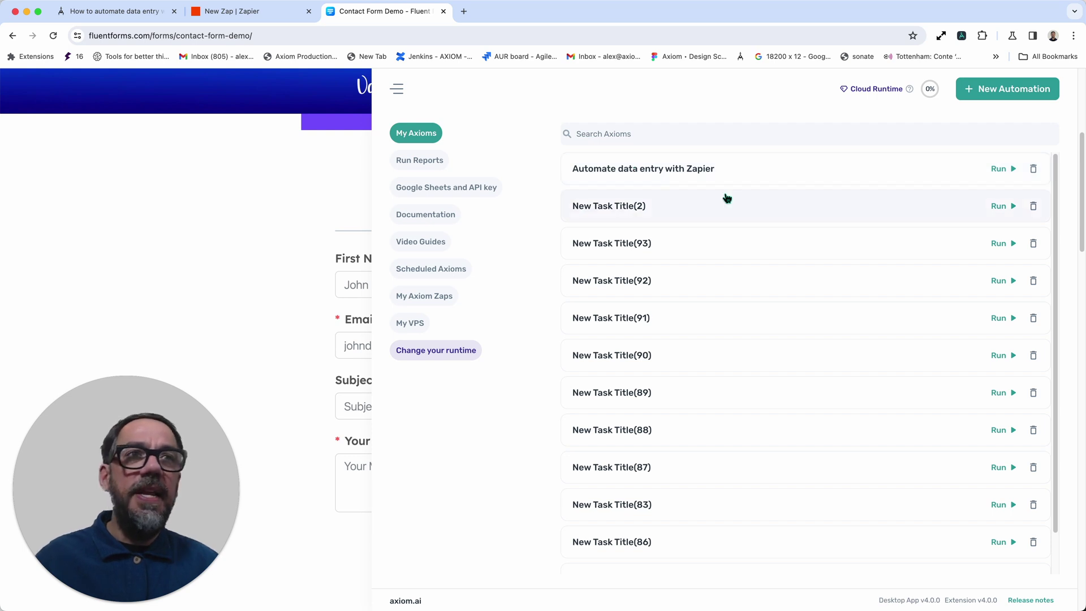
{"action": "left_click", "coordinate": [743, 178]}
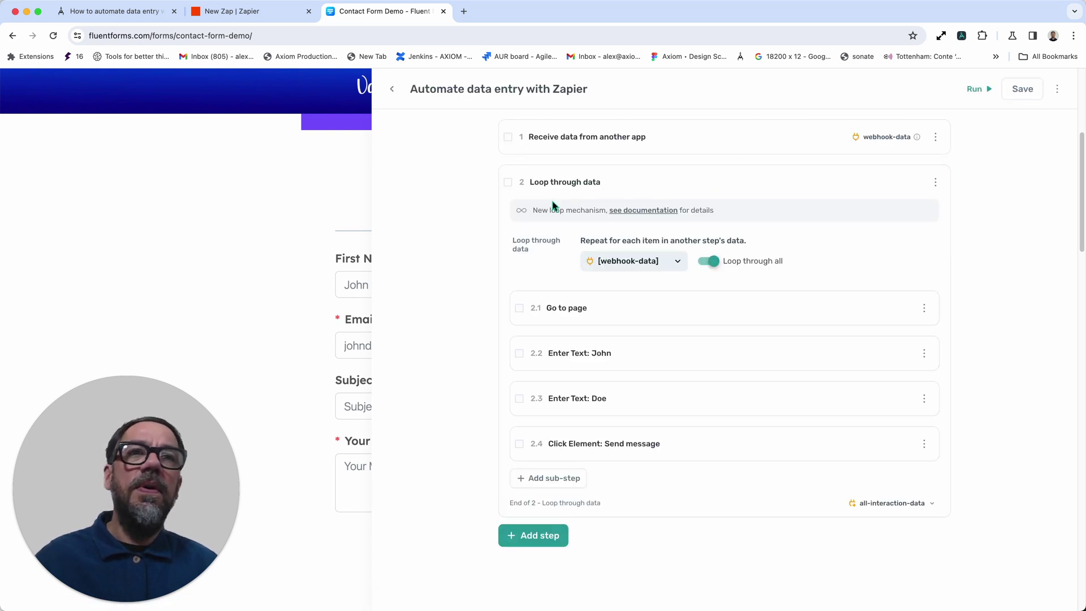
{"action": "left_click", "coordinate": [247, 12]}
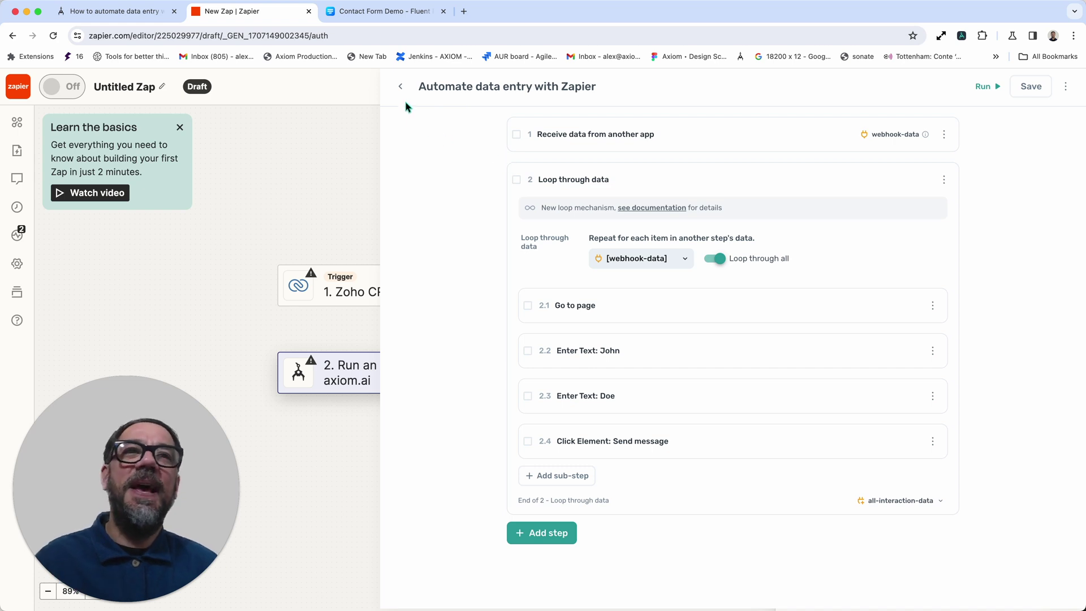
- Delete the existing Run an Axiom step from the Zap
{"action": "left_click", "coordinate": [399, 86]}
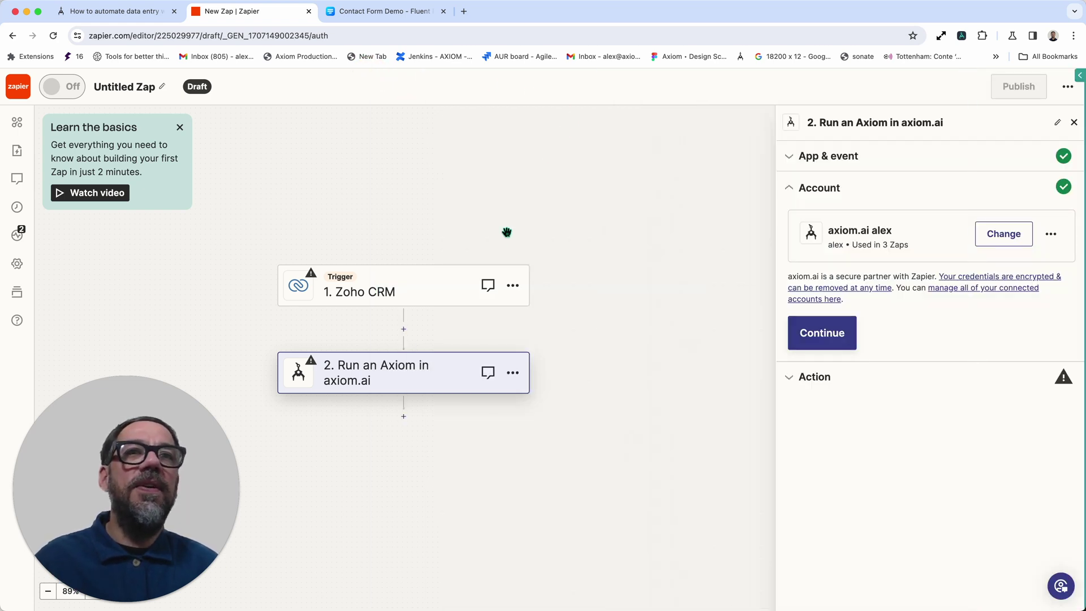
{"action": "left_click", "coordinate": [512, 372]}
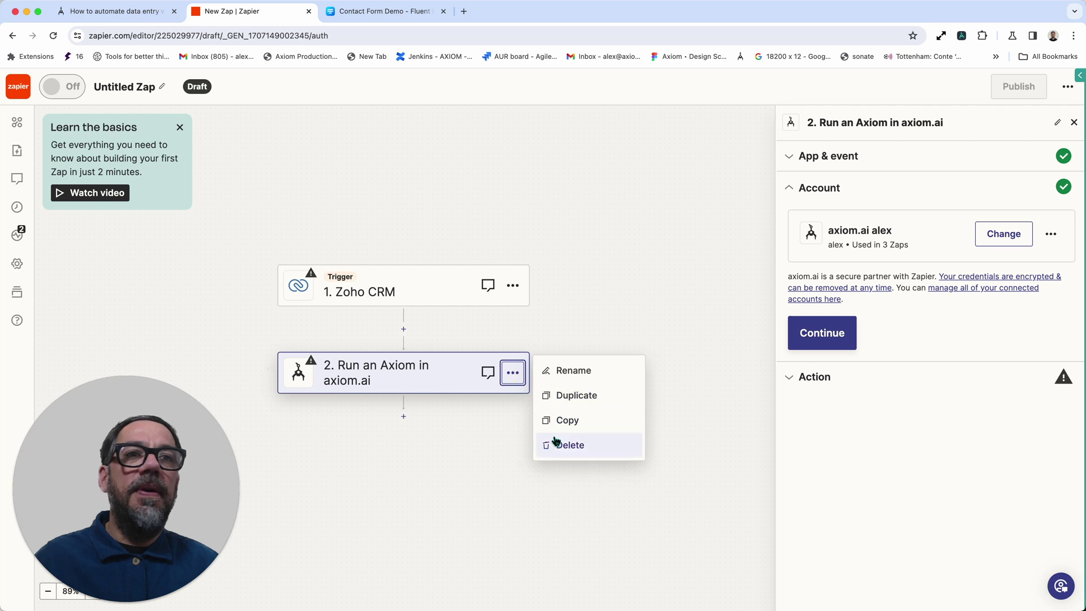
{"action": "left_click", "coordinate": [556, 443]}
{"action": "left_click", "coordinate": [592, 446]}
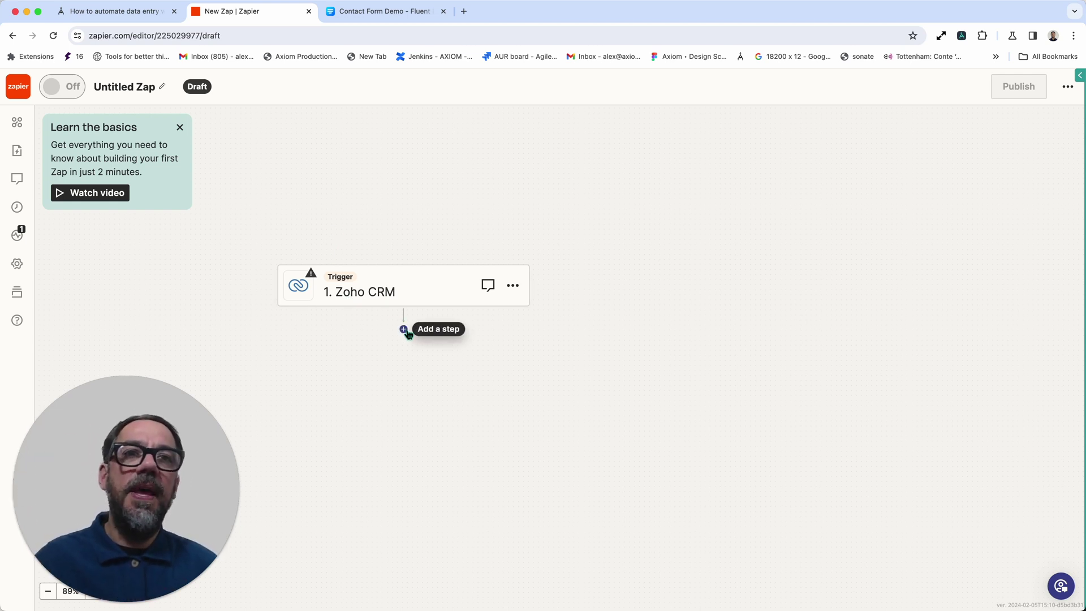
- Add a new action step after the trigger using the axiom.ai app
{"action": "left_click", "coordinate": [404, 331]}
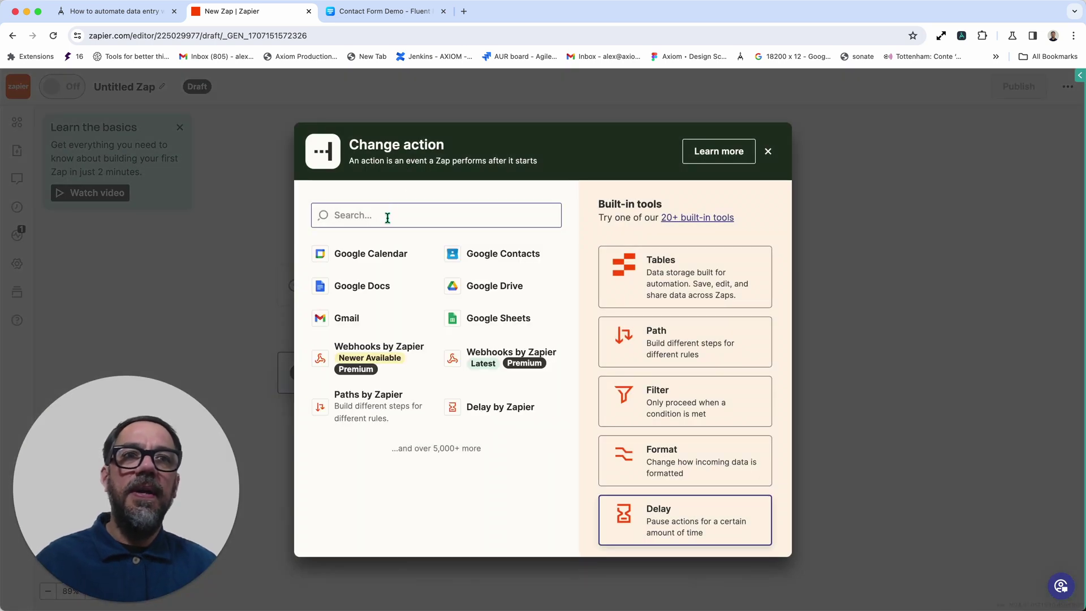
{"action": "left_click", "coordinate": [388, 218]}
{"action": "type", "text": "axiom"}
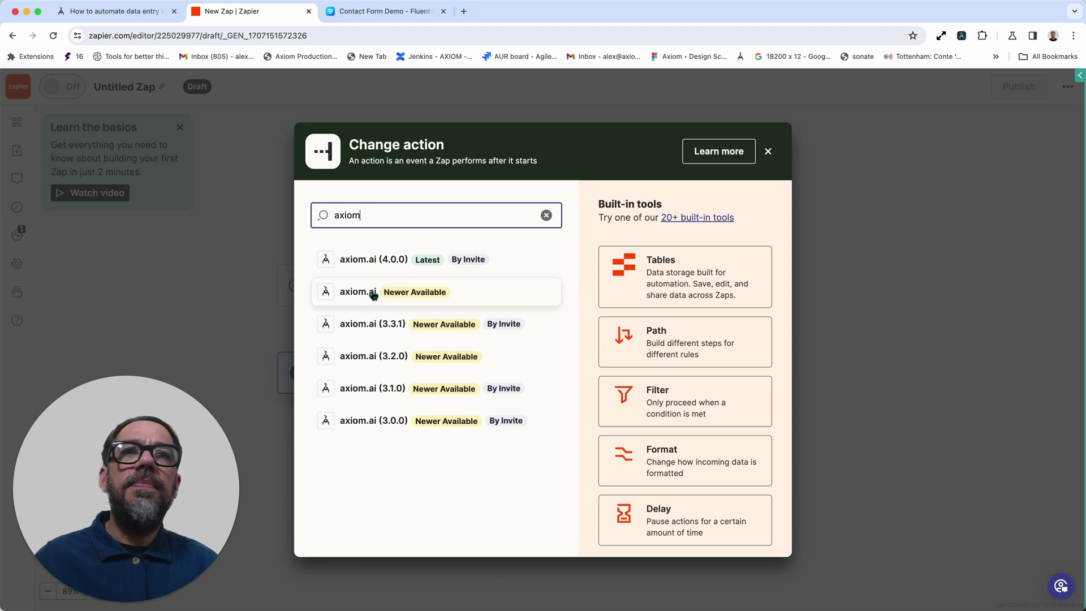
{"action": "left_click", "coordinate": [373, 292]}
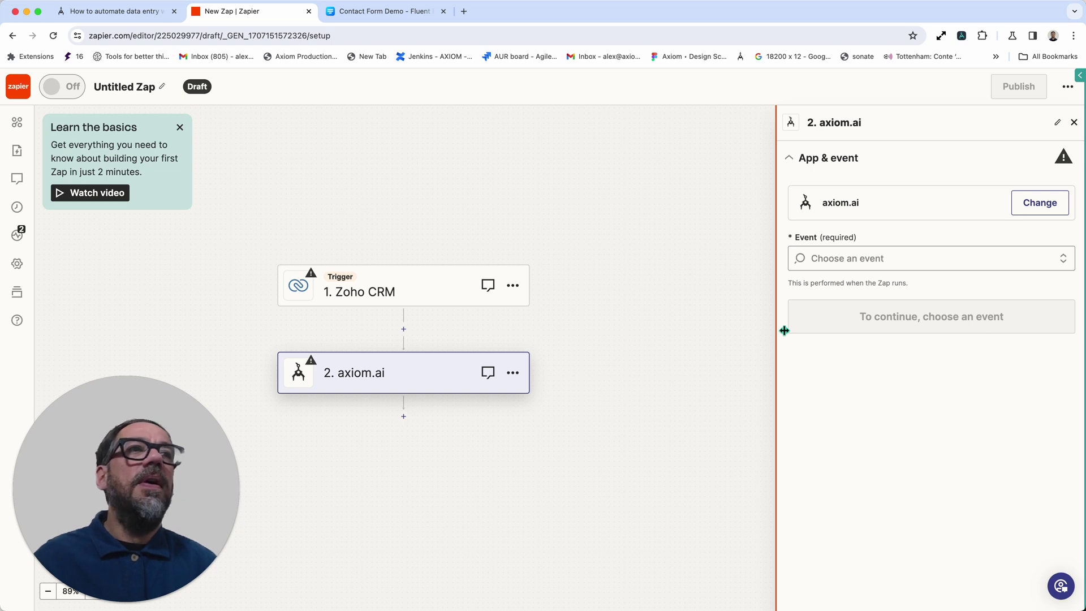
- Choose the Run an Axiom event and test the linked axiom.ai account connection
{"action": "left_click", "coordinate": [854, 261]}
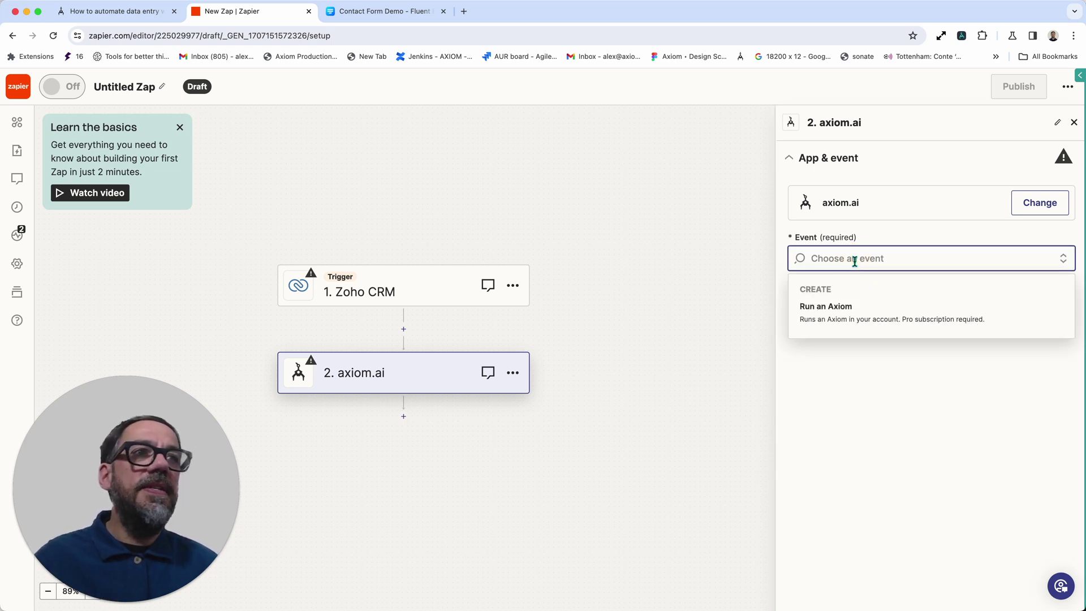
{"action": "left_click", "coordinate": [841, 322]}
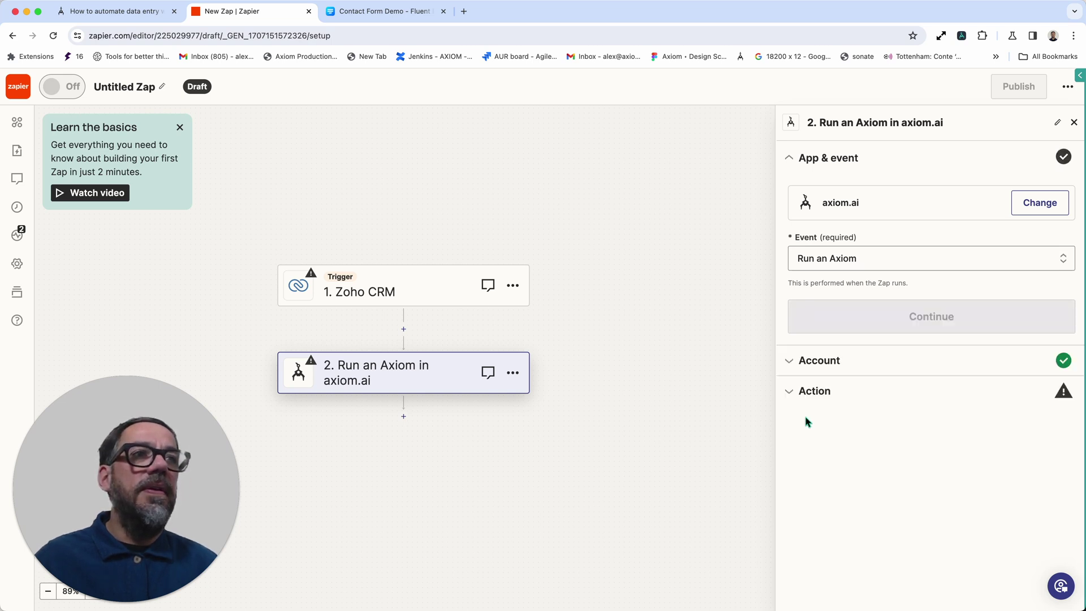
{"action": "left_click", "coordinate": [830, 361]}
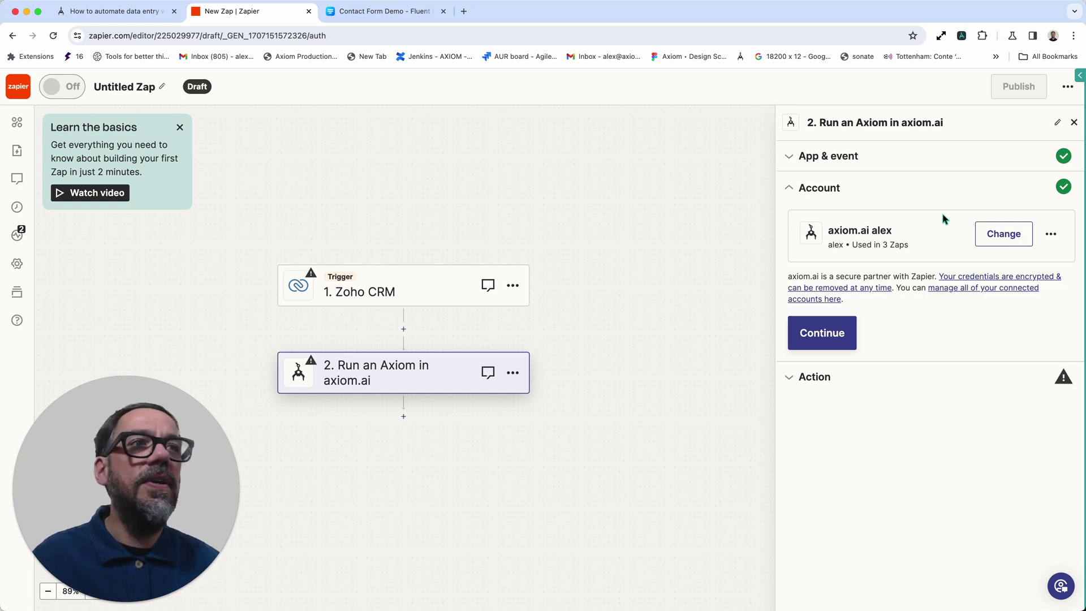
{"action": "left_click", "coordinate": [931, 450]}
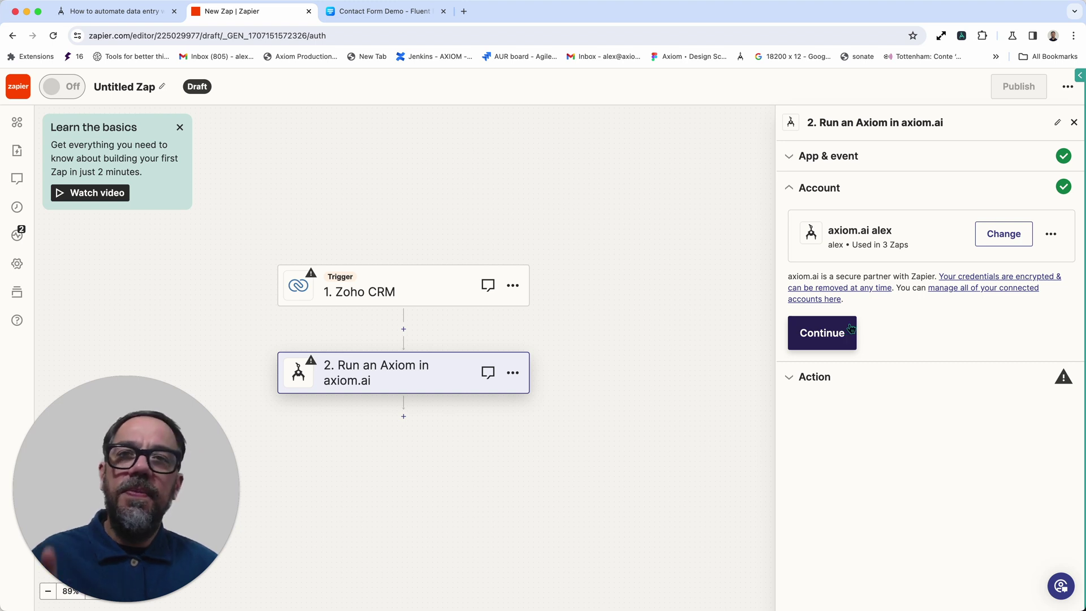
{"action": "left_click", "coordinate": [1051, 235]}
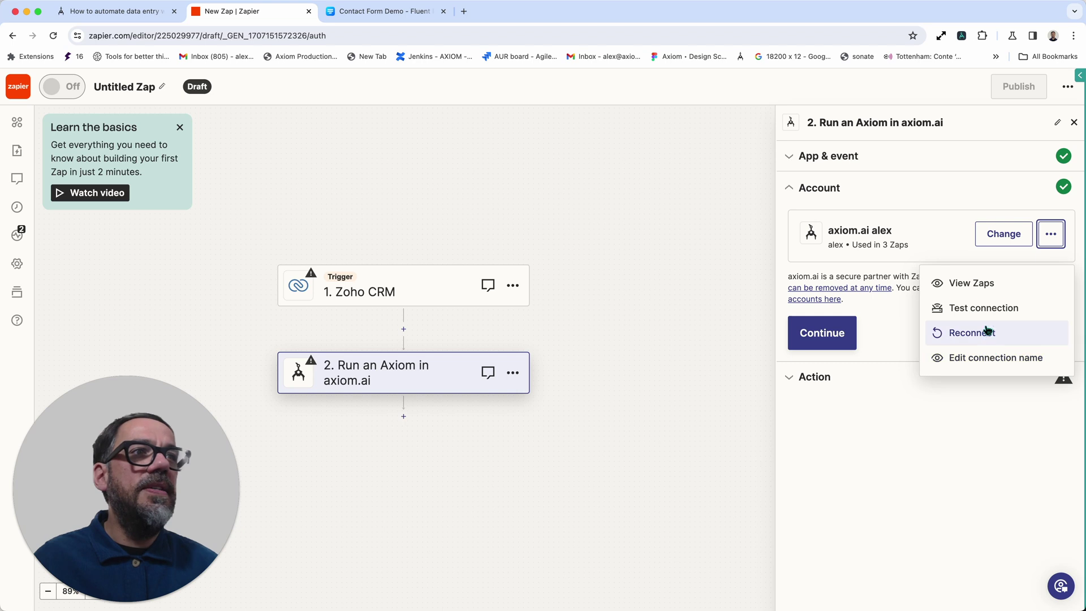
{"action": "left_click", "coordinate": [984, 307]}
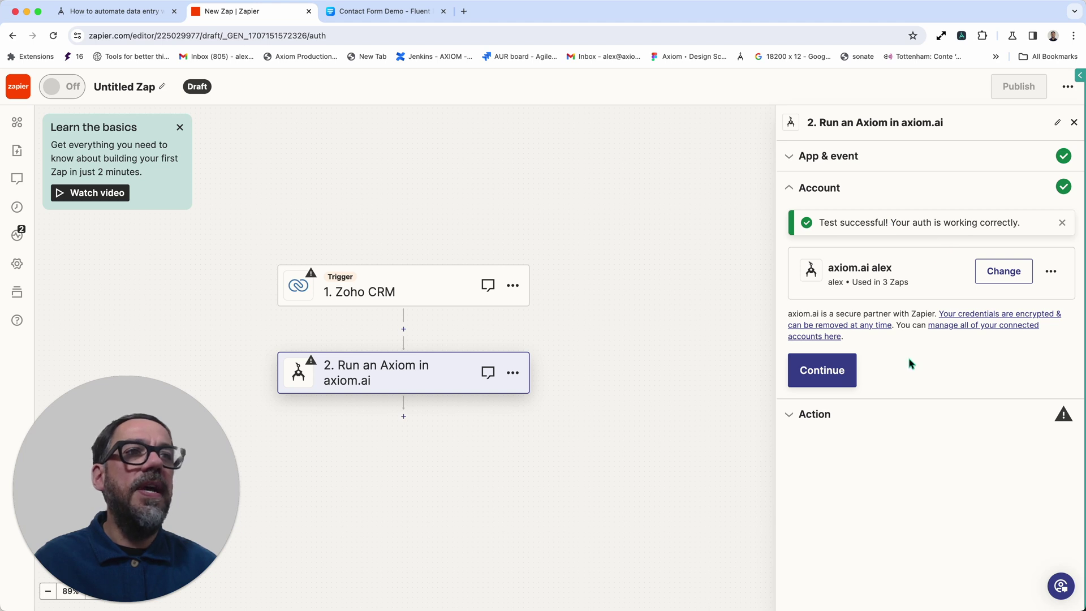
{"action": "left_click", "coordinate": [837, 413]}
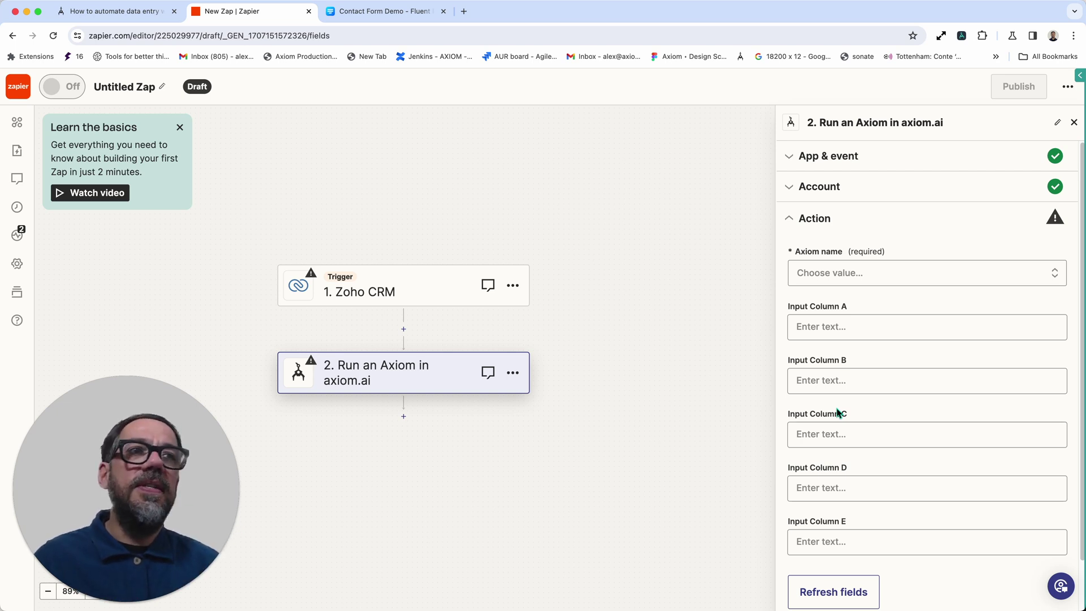
- Choose 'Automate data entry with Zapier' as the Axiom name
{"action": "left_click", "coordinate": [920, 273]}
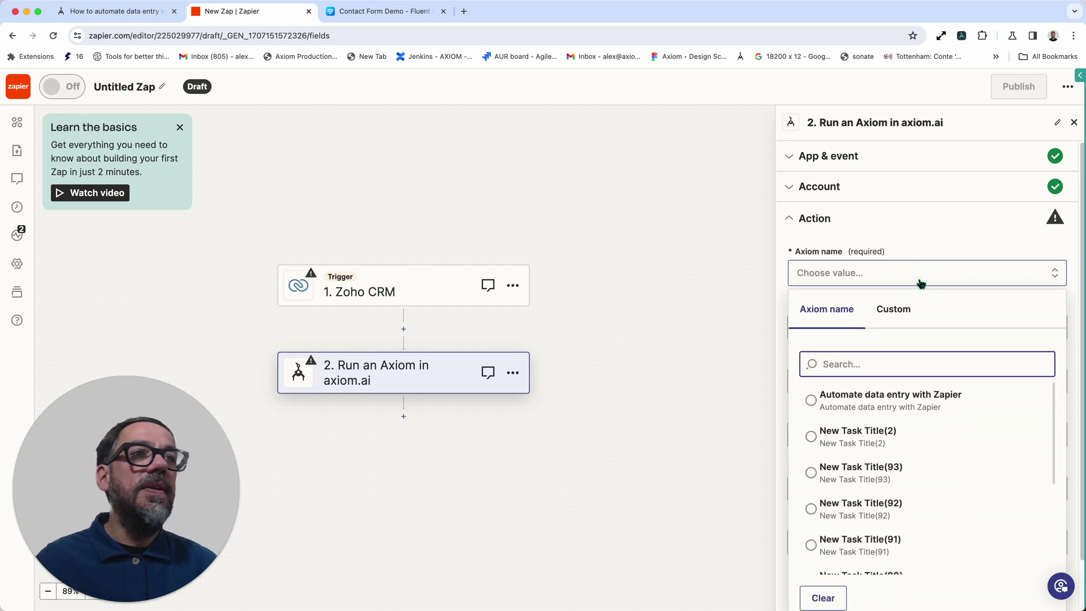
{"action": "left_click", "coordinate": [824, 406]}
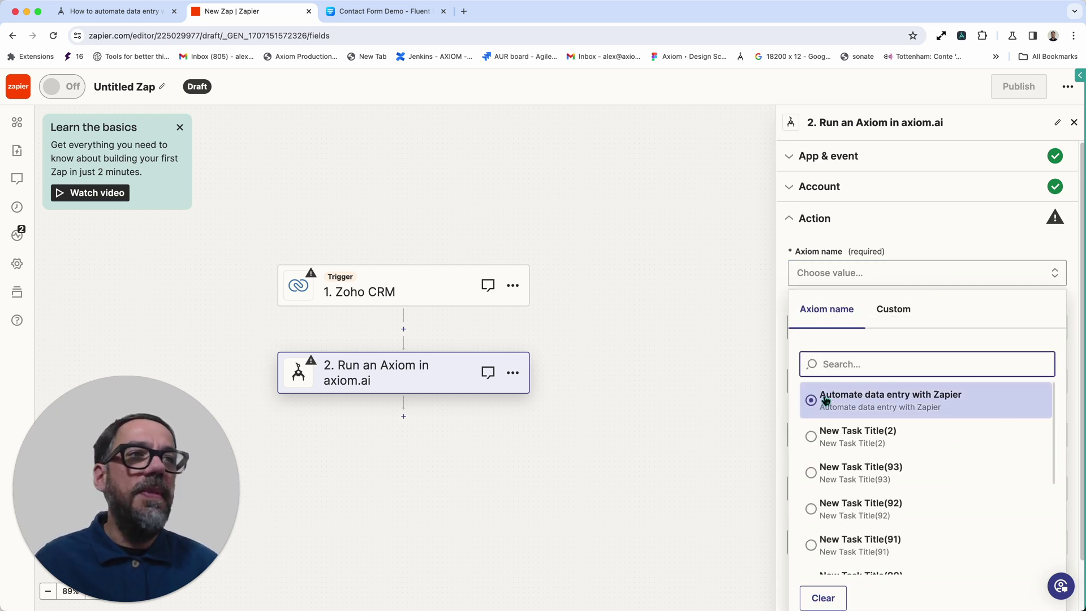
{"action": "left_click", "coordinate": [825, 400]}
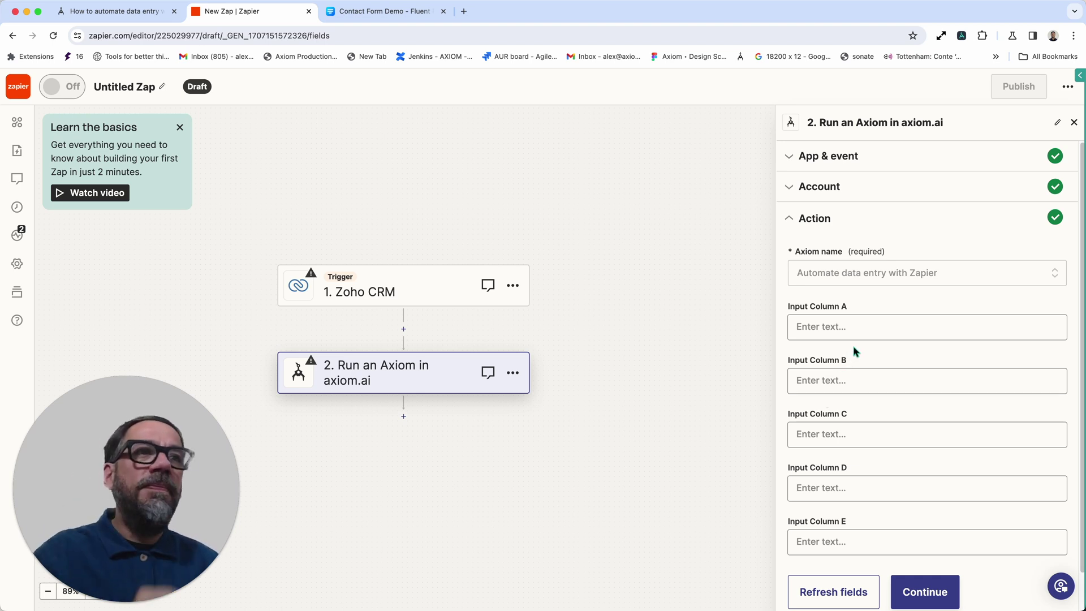
{"action": "scroll", "coordinate": [852, 348], "scroll_direction": "down", "scroll_amount": 1}
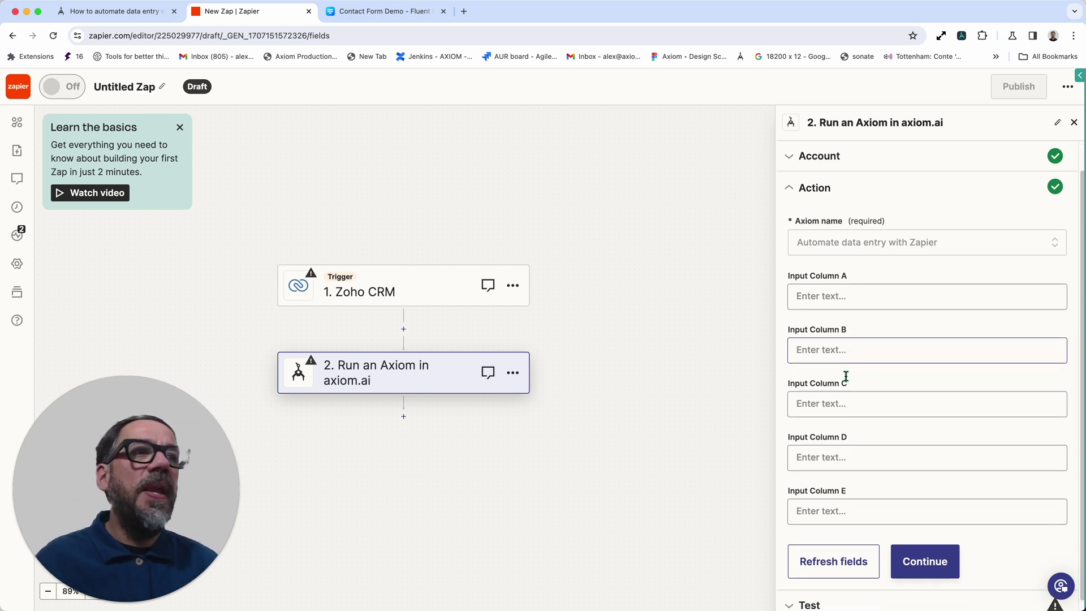
- Enter Hello in Input Columns A and B, then continue to testing
{"action": "left_click", "coordinate": [838, 294]}
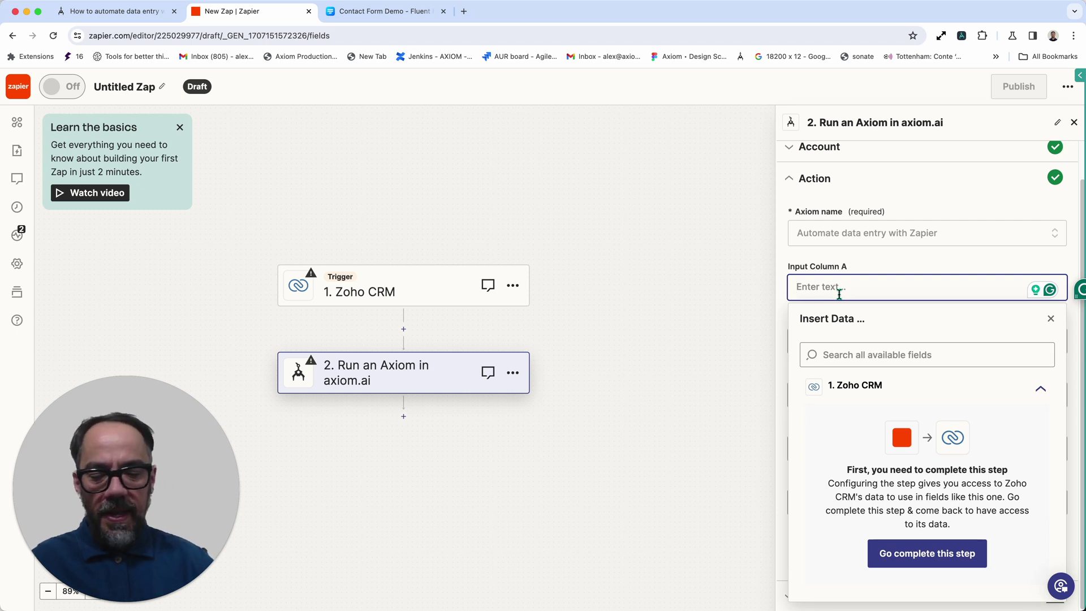
{"action": "type", "text": "Helo"}
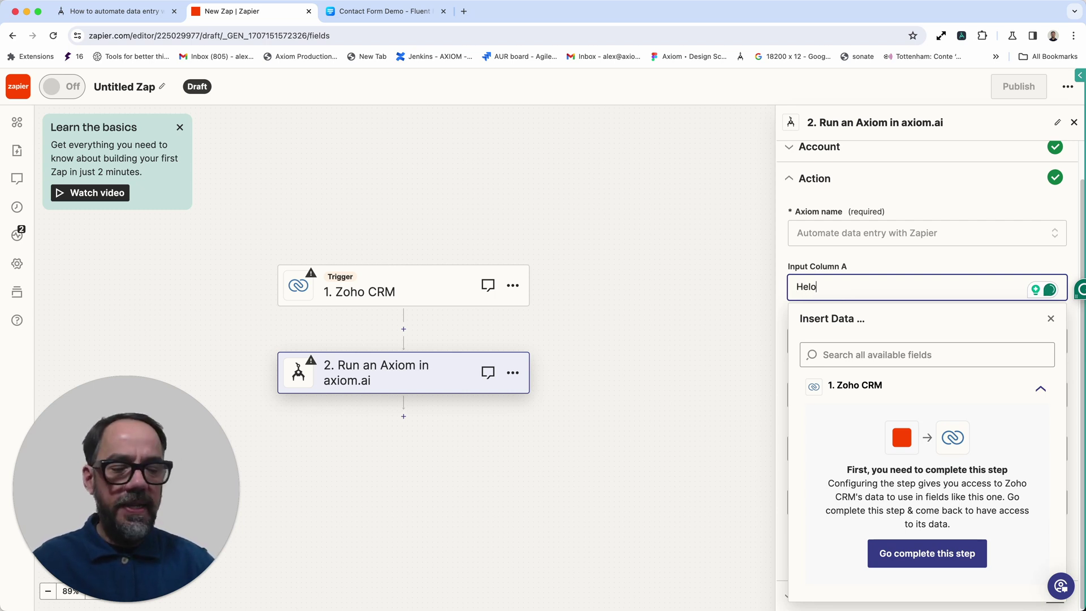
{"action": "key", "text": "BackSpace"}
{"action": "type", "text": "lo"}
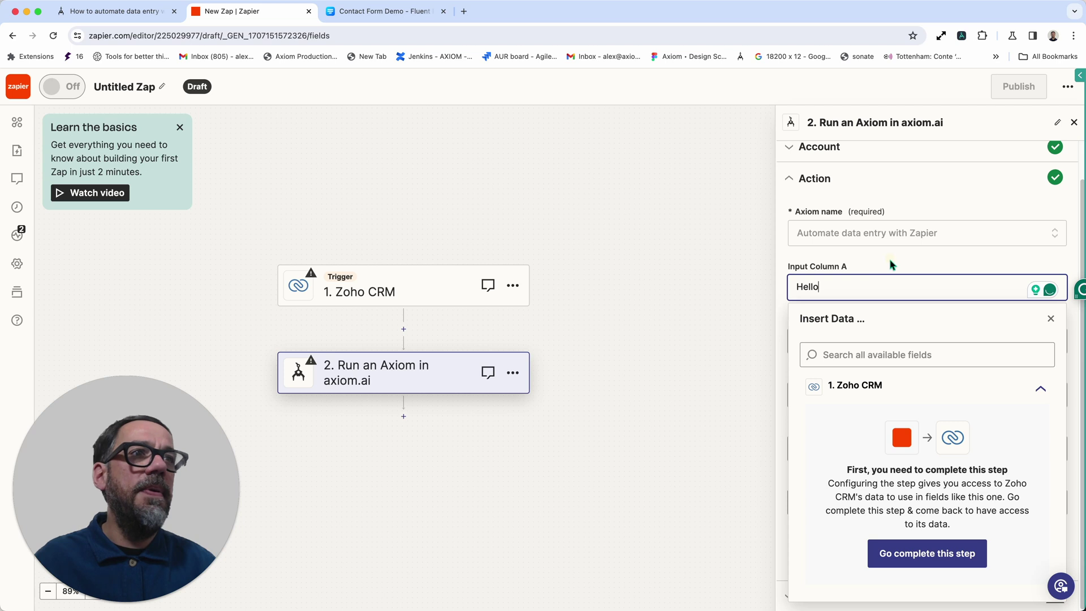
{"action": "left_click", "coordinate": [890, 259]}
{"action": "left_click", "coordinate": [842, 338]}
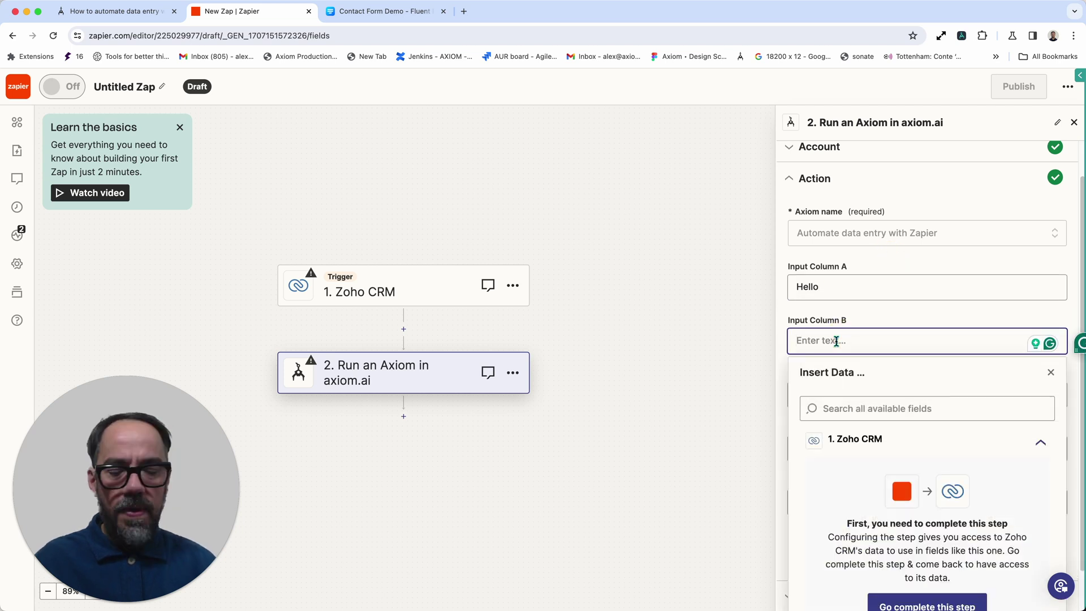
{"action": "type", "text": "Hello"}
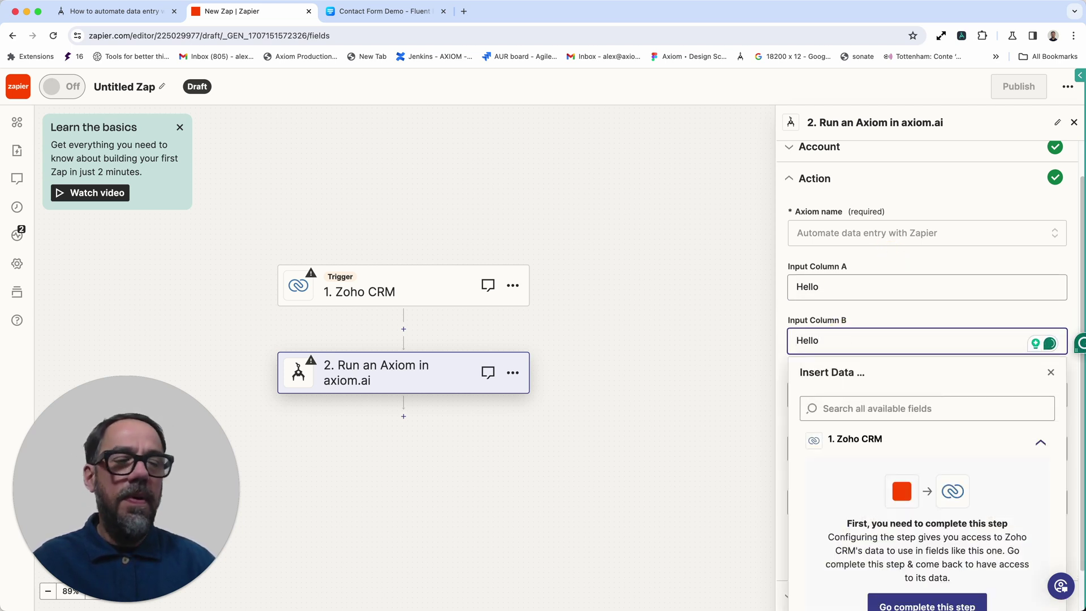
{"action": "left_click", "coordinate": [915, 312]}
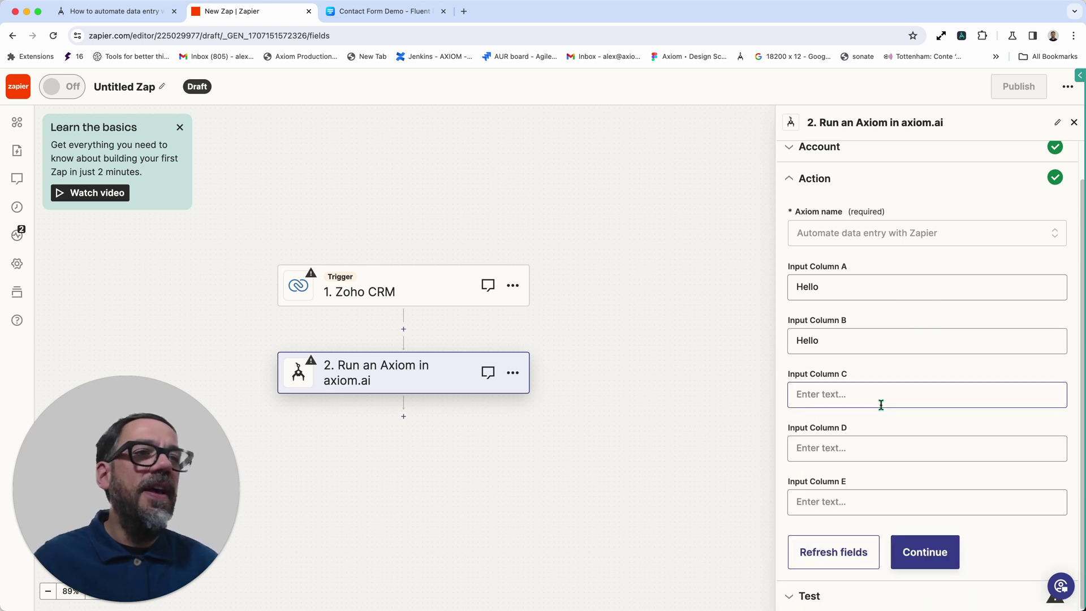
{"action": "left_click", "coordinate": [911, 556]}
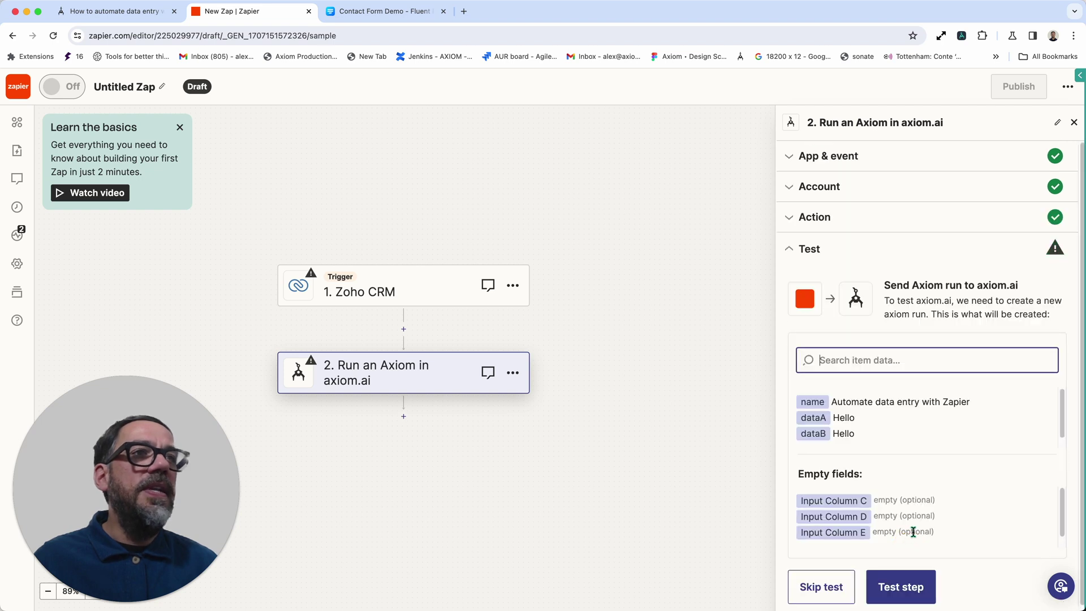
{"action": "scroll", "coordinate": [913, 531], "scroll_direction": "down", "scroll_amount": 1}
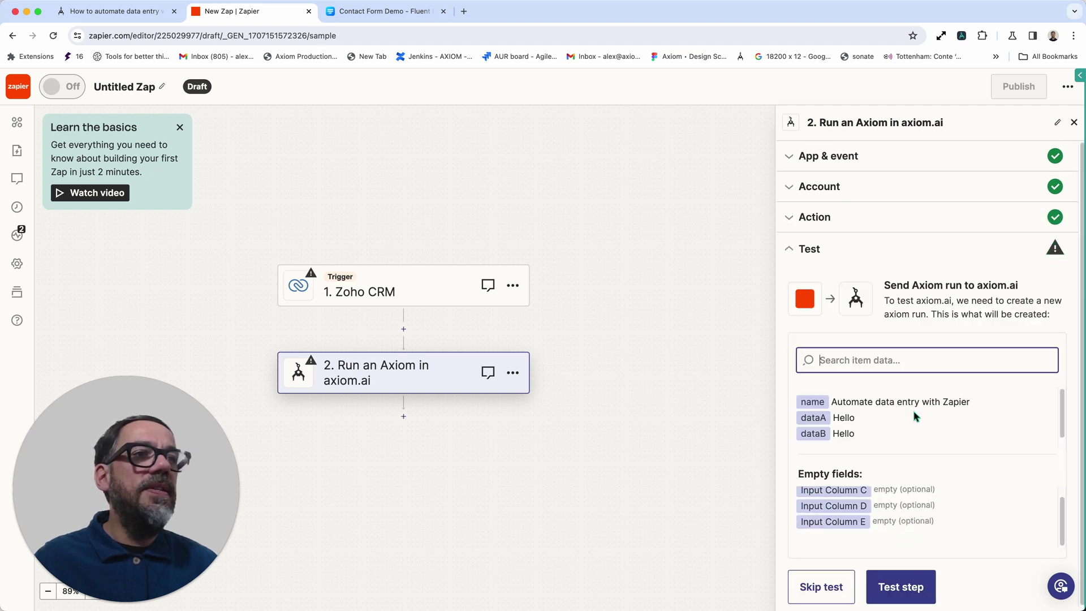
{"action": "scroll", "coordinate": [862, 473], "scroll_direction": "up", "scroll_amount": 1}
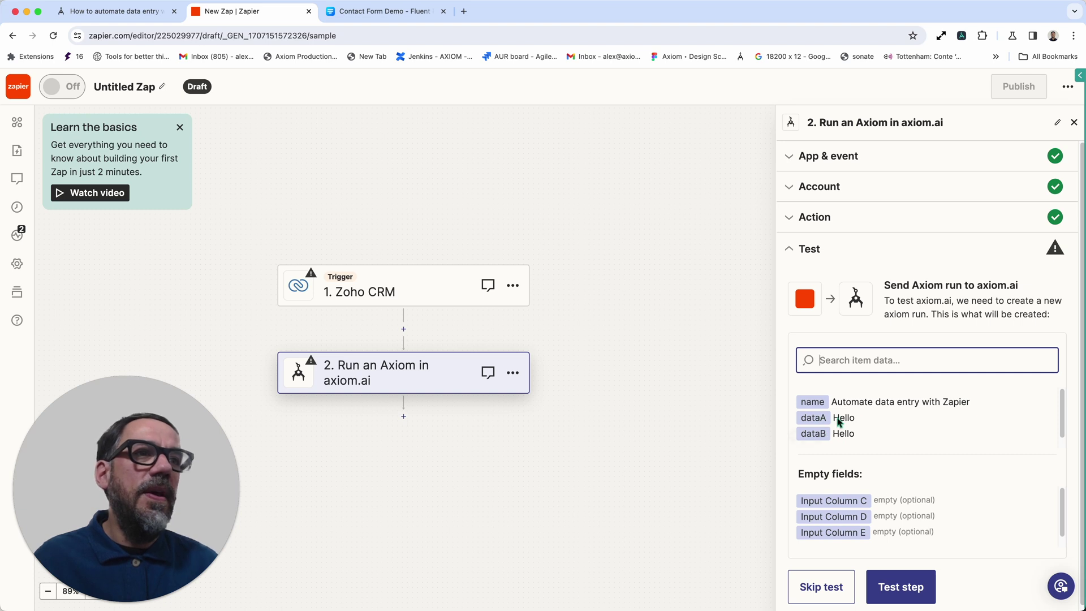
- Test the Axiom step and copy the returned live-session vnc link
{"action": "left_click", "coordinate": [905, 597]}
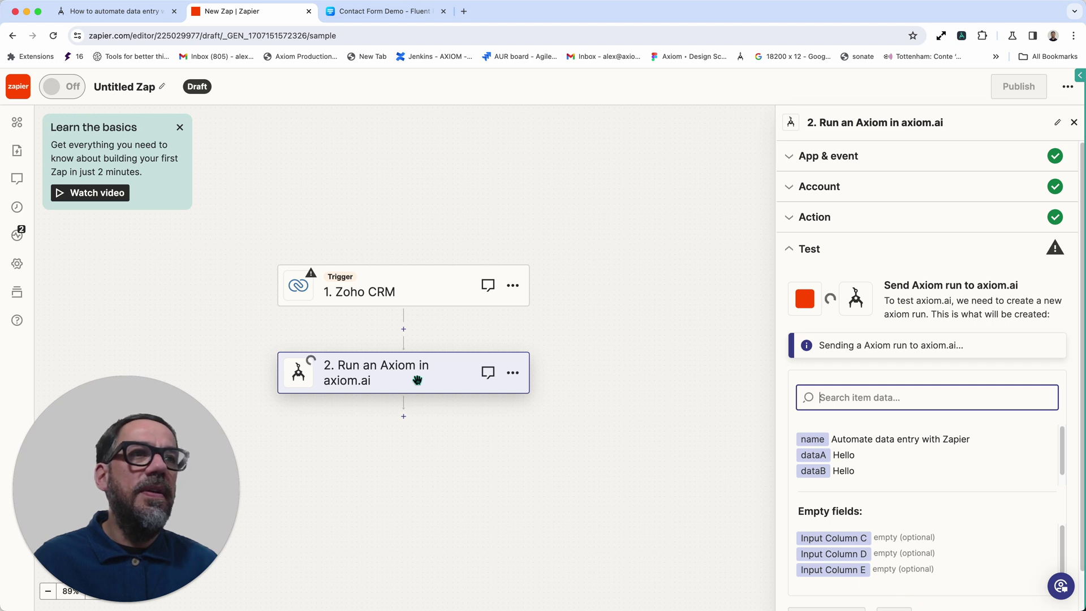
{"action": "scroll", "coordinate": [899, 594], "scroll_direction": "down", "scroll_amount": 1}
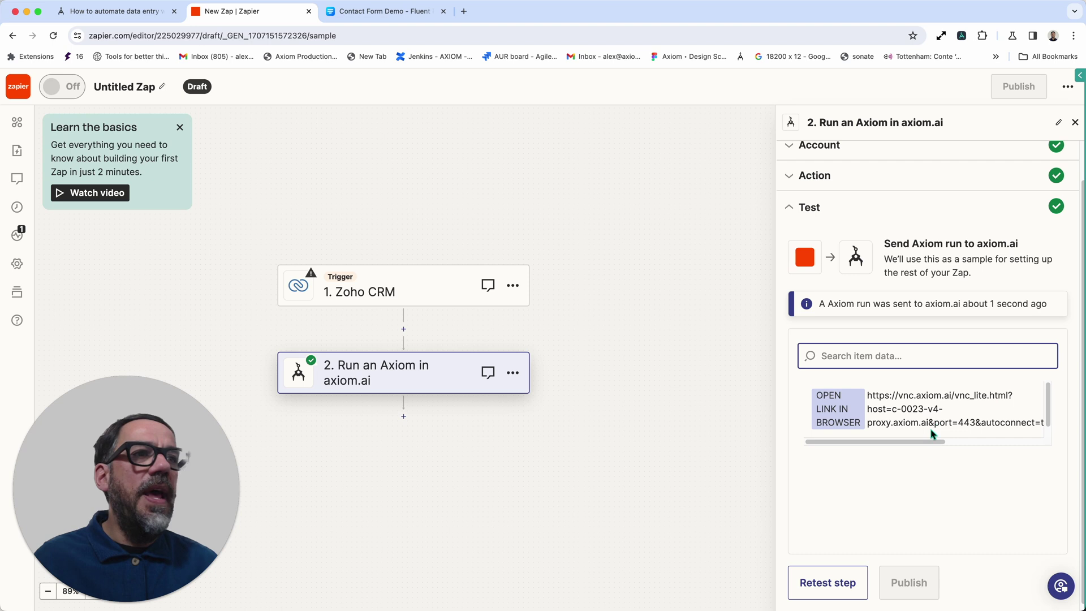
{"action": "left_click_drag", "start_coordinate": [867, 396], "coordinate": [1071, 433]}
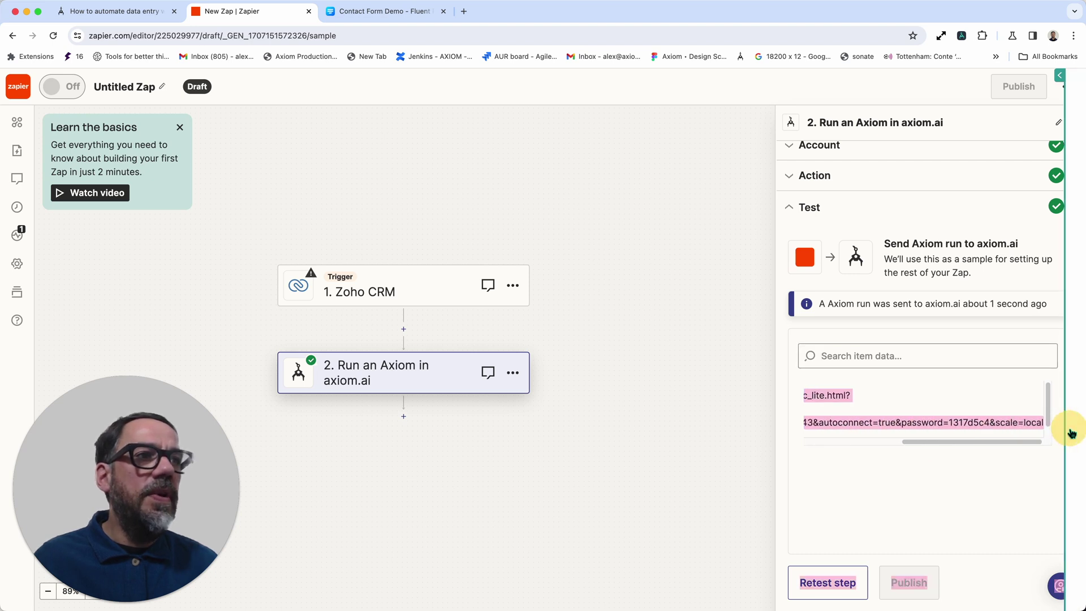
{"action": "left_click", "coordinate": [409, 12]}
- Load the copied vnc session link in the Contact Form Demo tab to watch the bot
{"action": "key", "text": "ctrl+v"}
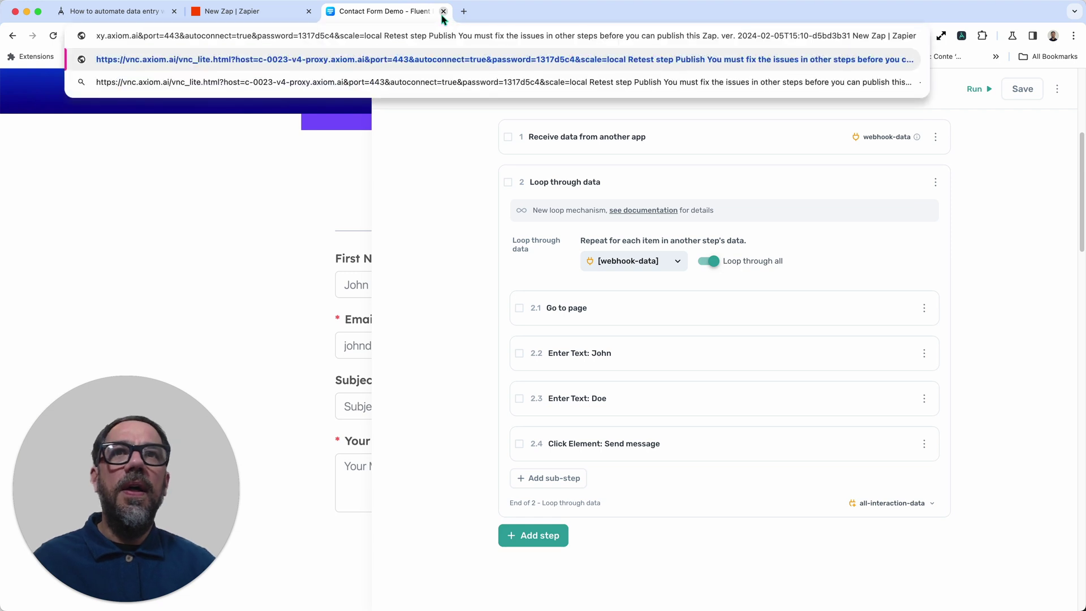
{"action": "key", "text": "Return"}
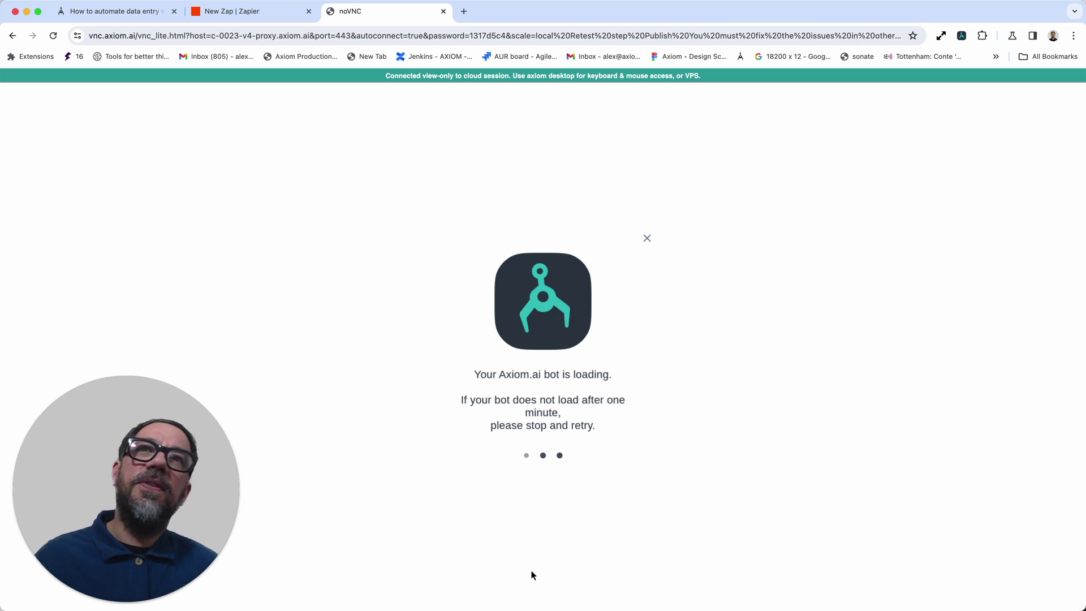
{"action": "left_click", "coordinate": [267, 12]}
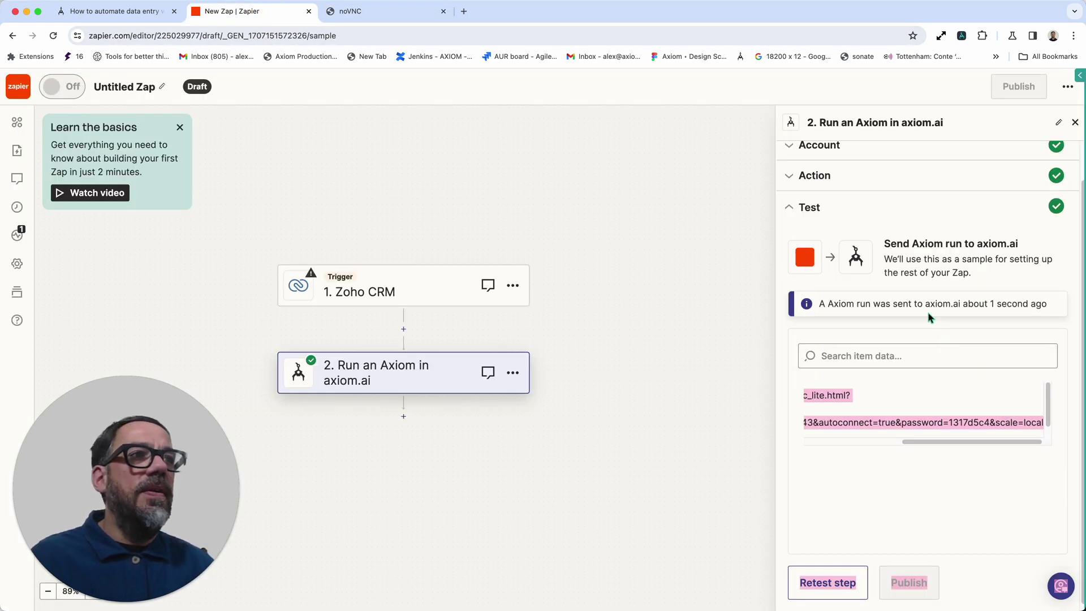
{"action": "left_click", "coordinate": [902, 478]}
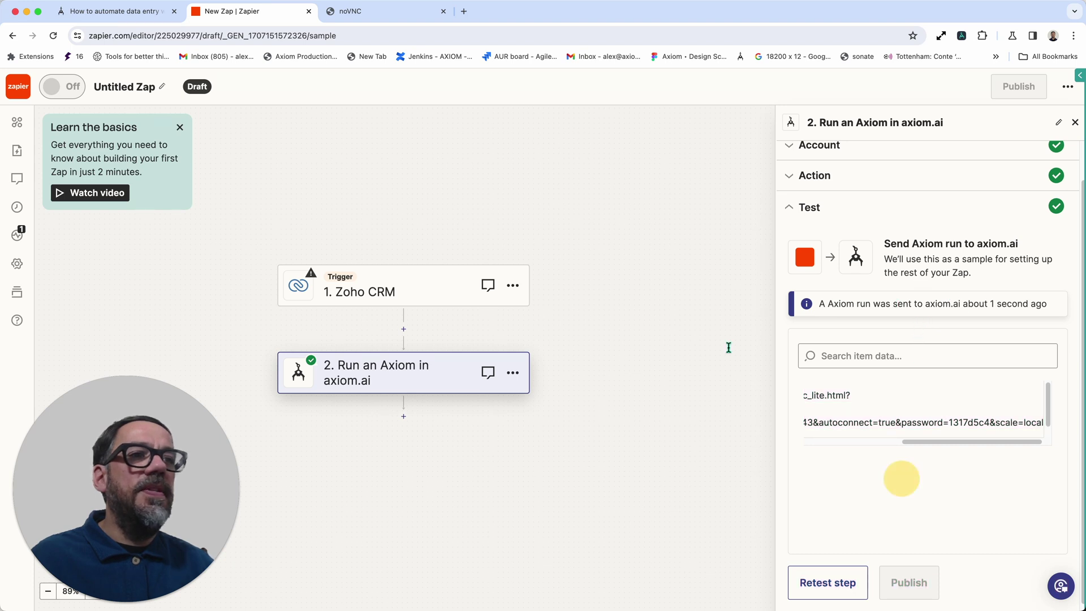
{"action": "left_click", "coordinate": [97, 14]}
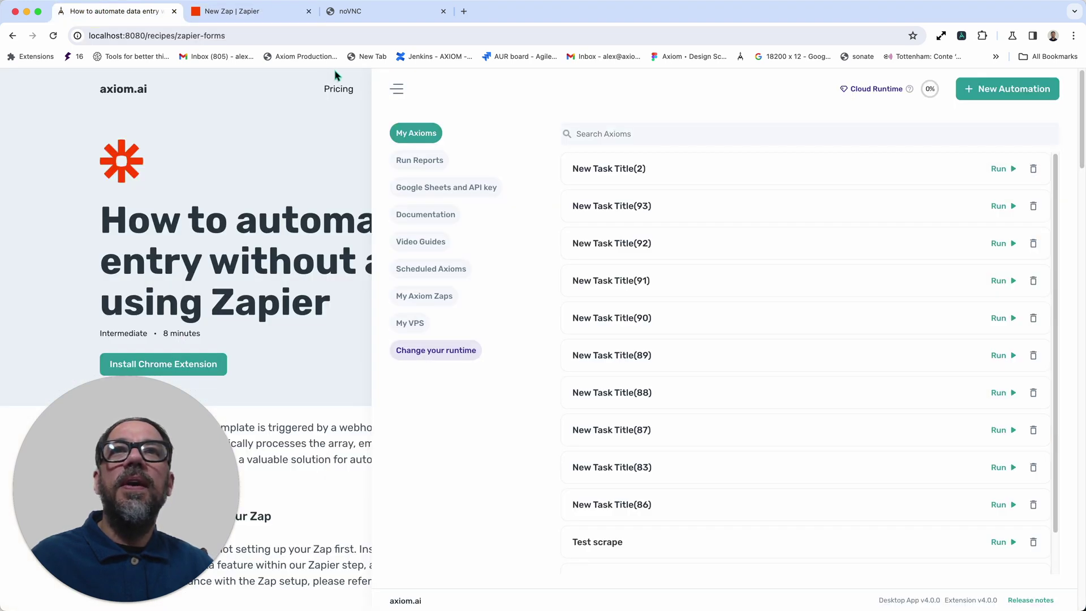
{"action": "left_click", "coordinate": [426, 161]}
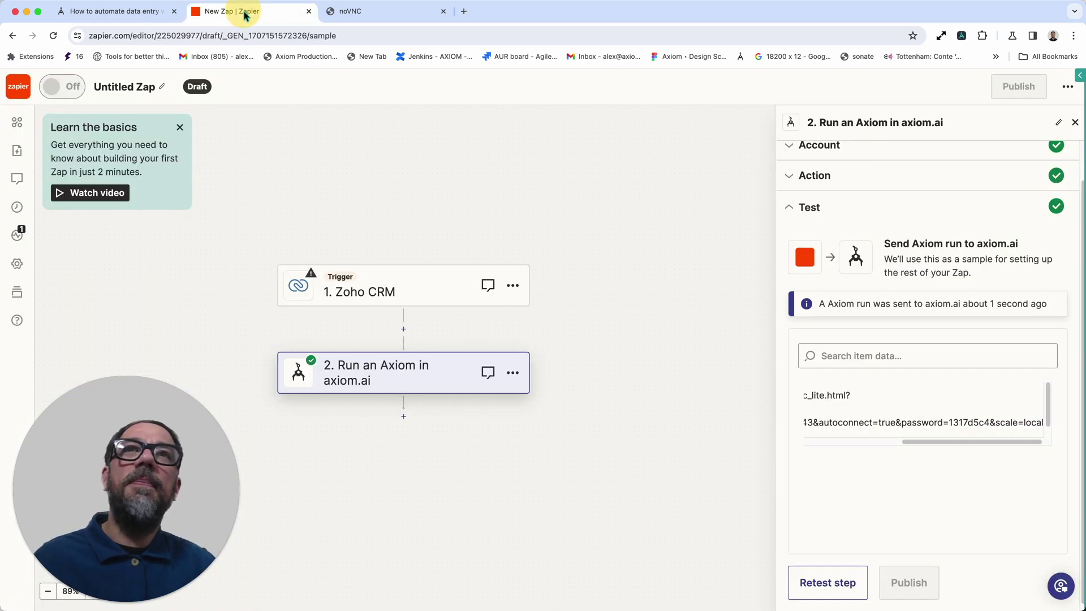
{"action": "left_click", "coordinate": [255, 11]}
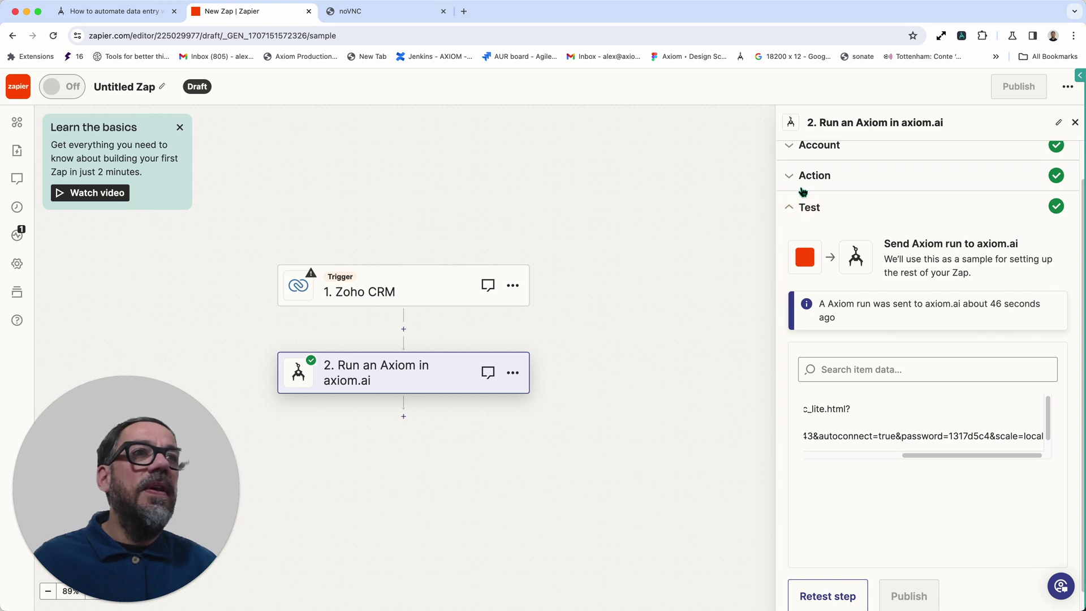
- Copy the example two-row data array from the Axiom bot's Receive data instructions
{"action": "left_click", "coordinate": [804, 182]}
{"action": "scroll", "coordinate": [855, 236], "scroll_direction": "down", "scroll_amount": 1}
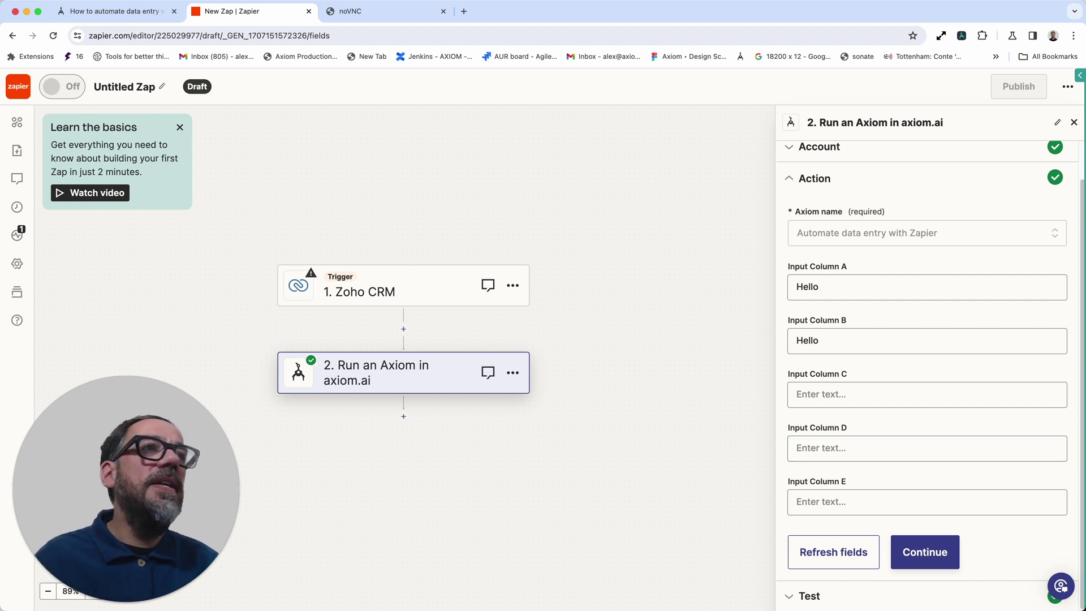
{"action": "left_click", "coordinate": [1076, 89]}
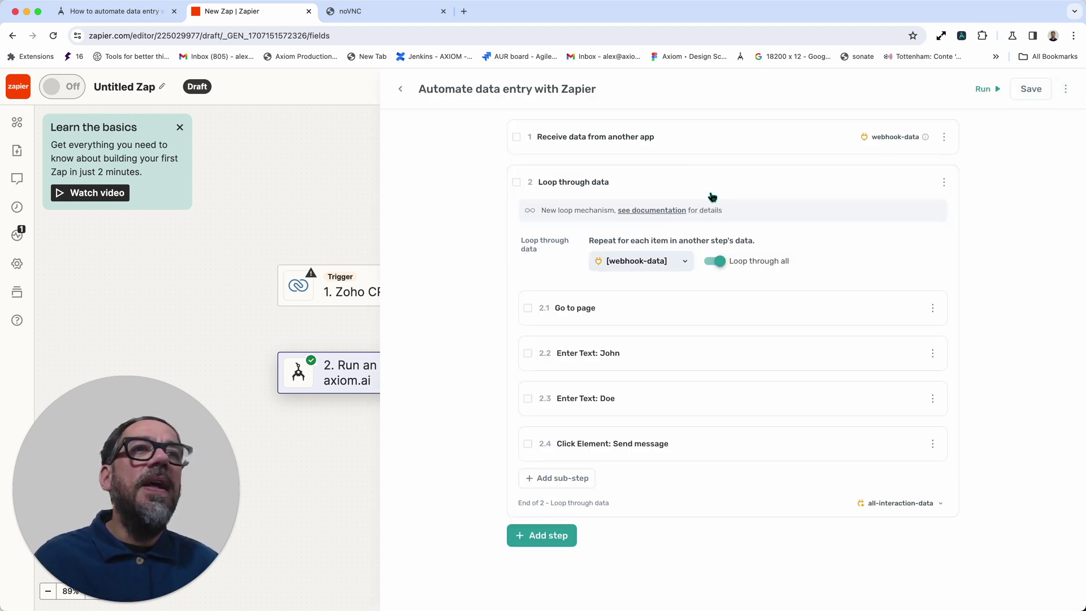
{"action": "left_click", "coordinate": [706, 140]}
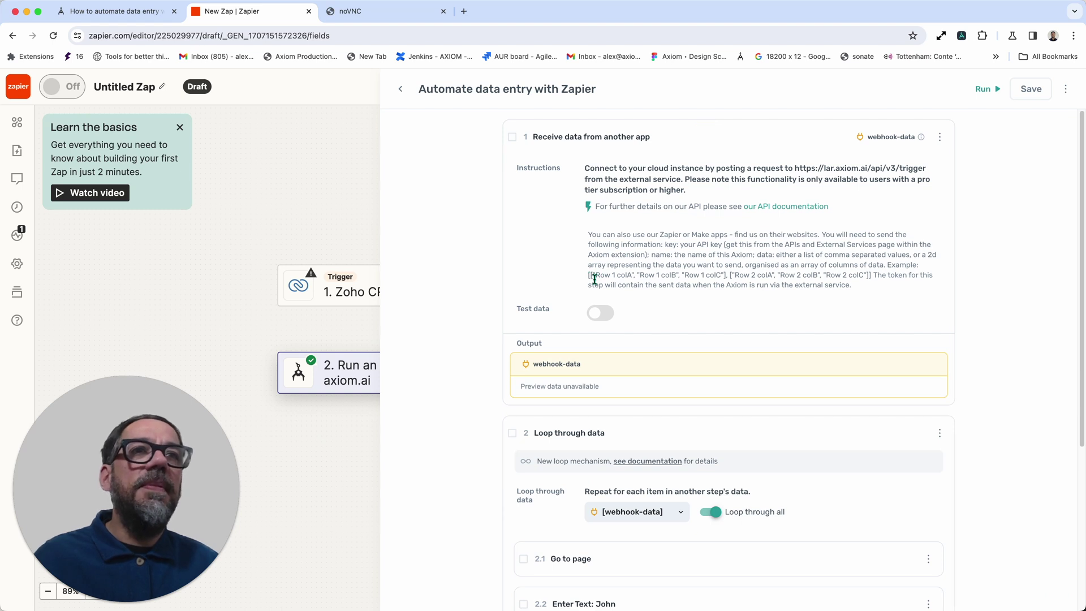
{"action": "left_click_drag", "start_coordinate": [590, 275], "coordinate": [880, 285]}
{"action": "key", "text": "ctrl+c"}
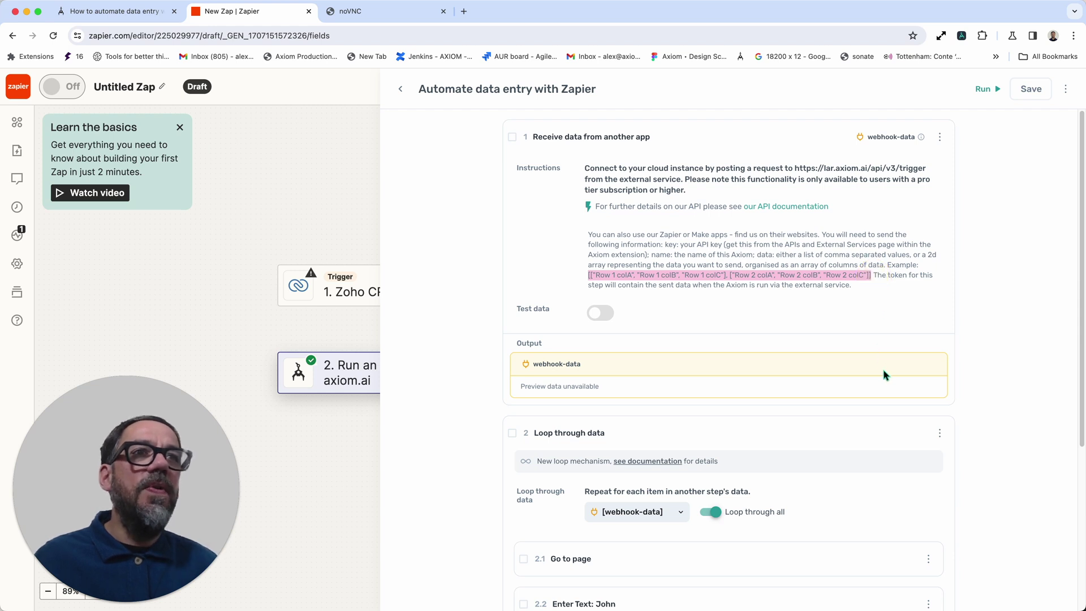
{"action": "left_click", "coordinate": [378, 76]}
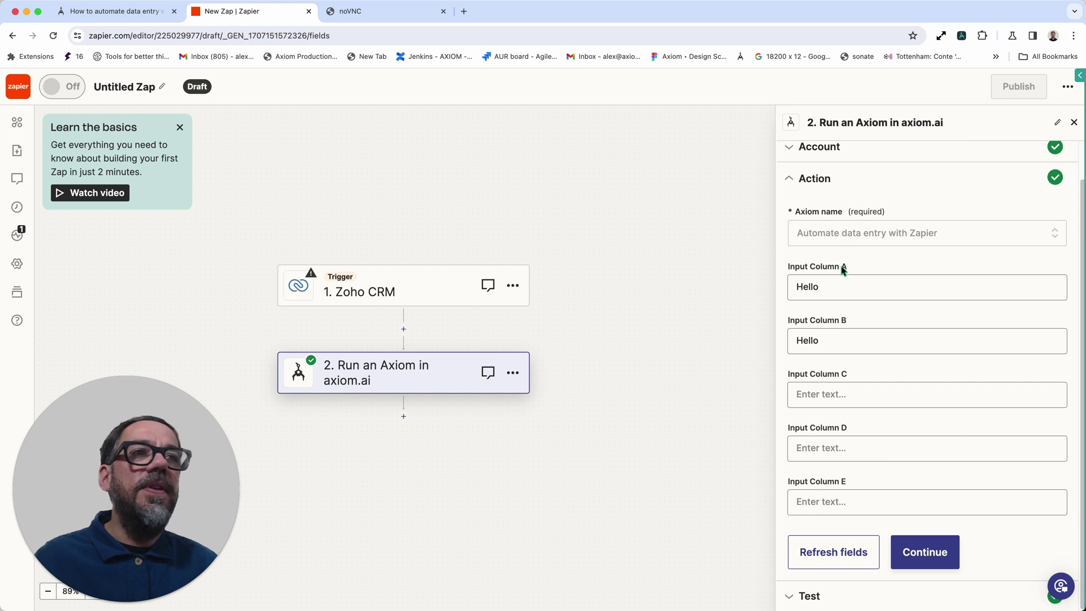
- Clear 'Hello' from Input Columns A and B, then paste the two-row array into Column A
{"action": "left_click", "coordinate": [826, 291]}
{"action": "double_click", "coordinate": [816, 291]}
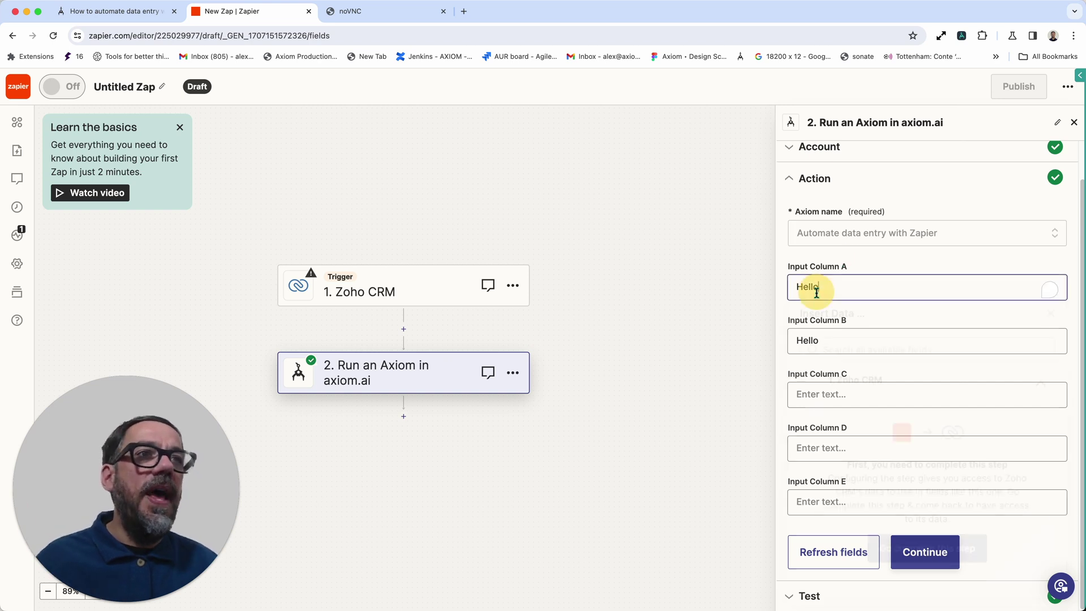
{"action": "key", "text": "BackSpace"}
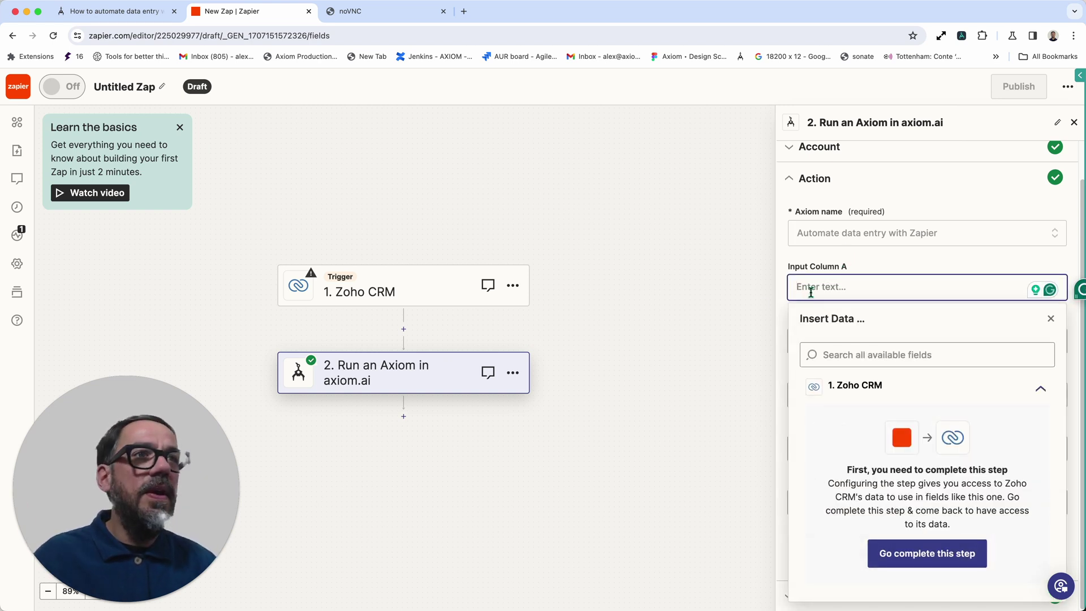
{"action": "left_click", "coordinate": [839, 272]}
{"action": "left_click", "coordinate": [827, 337]}
{"action": "double_click", "coordinate": [807, 339]}
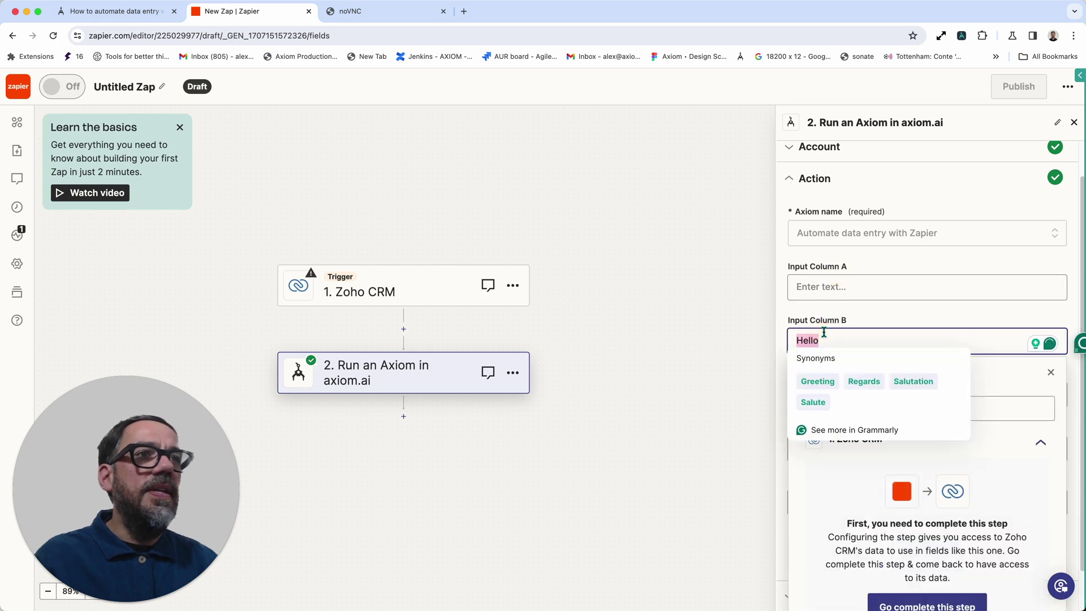
{"action": "key", "text": "BackSpace"}
{"action": "left_click", "coordinate": [819, 285]}
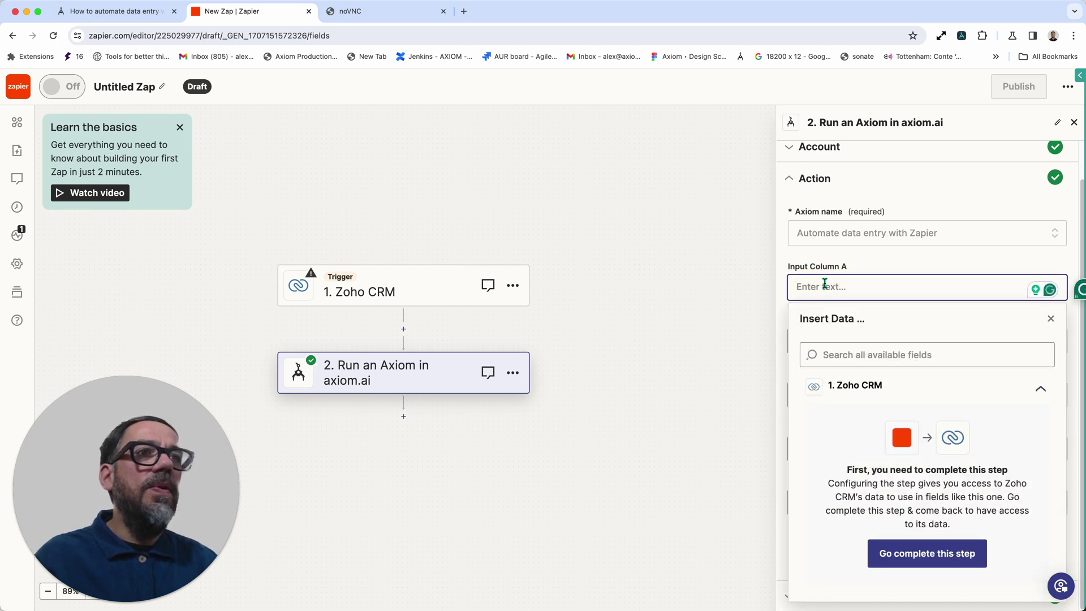
{"action": "key", "text": "ctrl+v"}
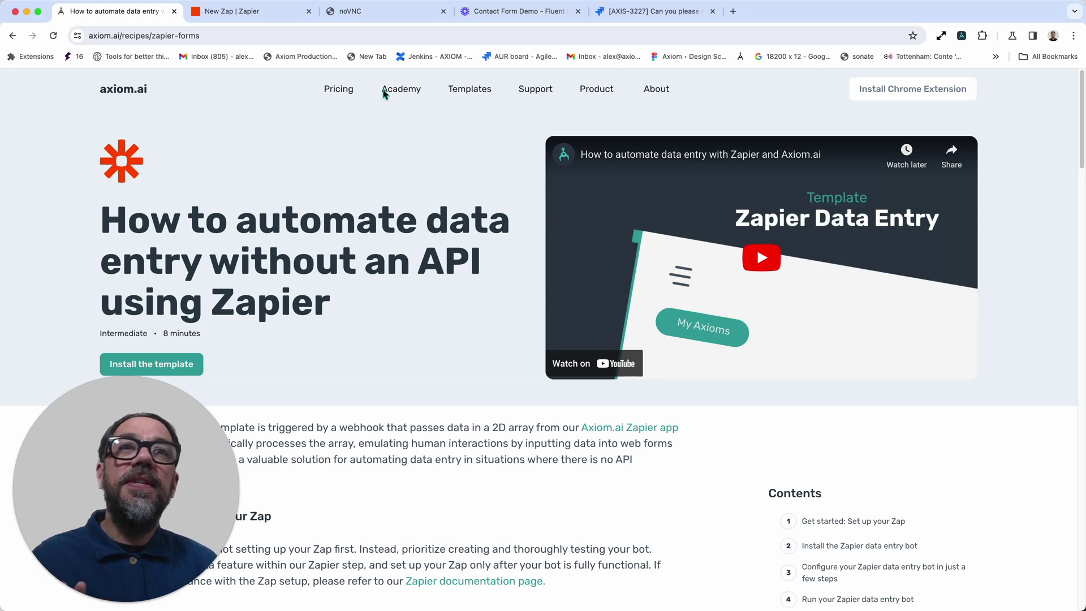
{"action": "mouse_move", "coordinate": [400, 89]}
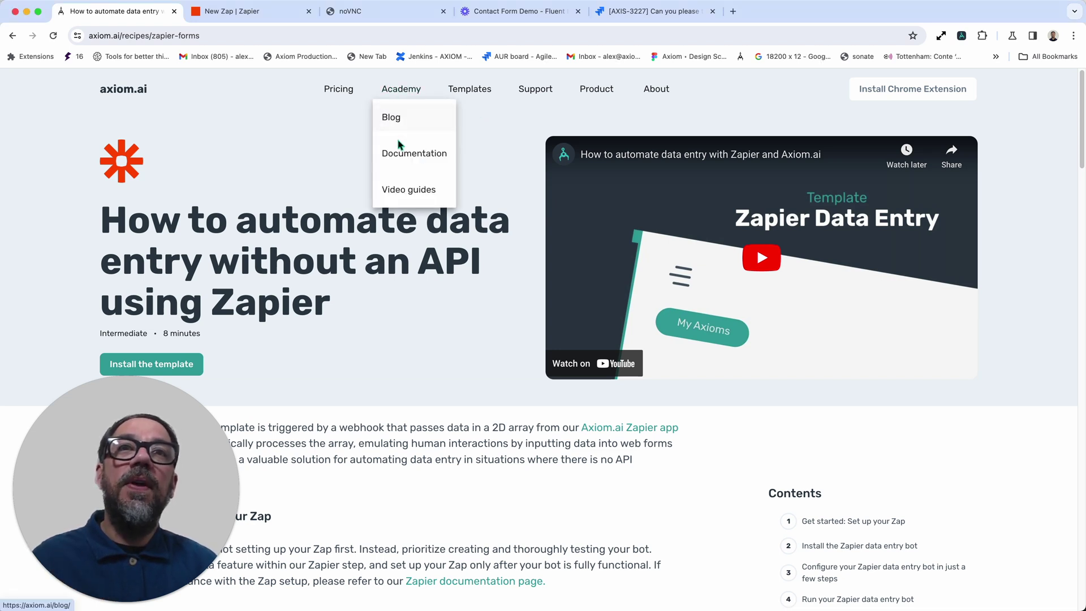
- Open the 'Working with Zapier' page in the axiom.ai Documentation
{"action": "left_click", "coordinate": [398, 151]}
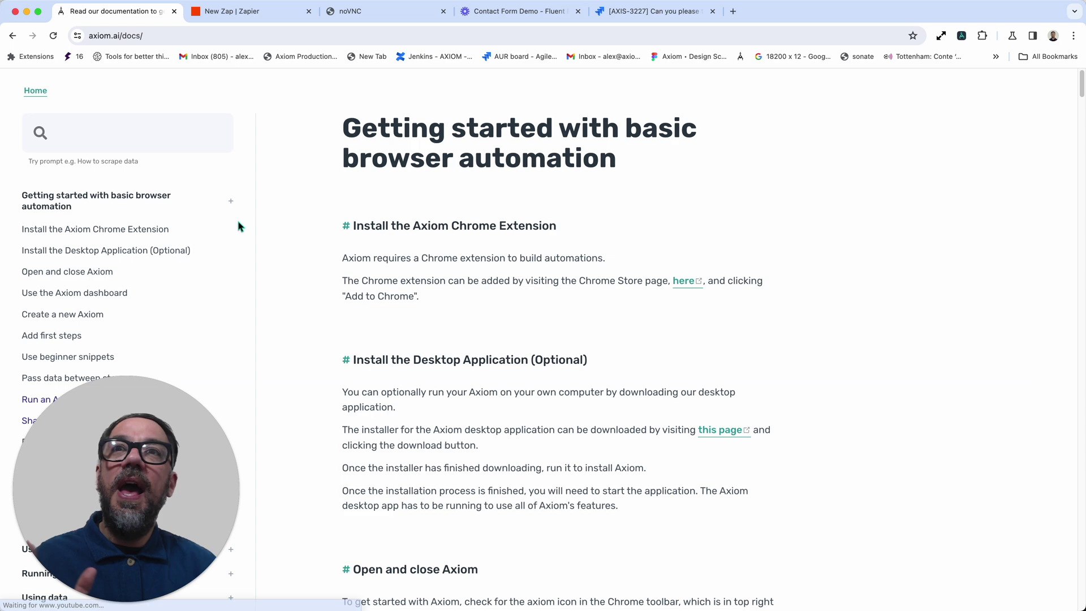
{"action": "scroll", "coordinate": [230, 226], "scroll_direction": "down", "scroll_amount": 5}
{"action": "scroll", "coordinate": [178, 297], "scroll_direction": "down", "scroll_amount": 8}
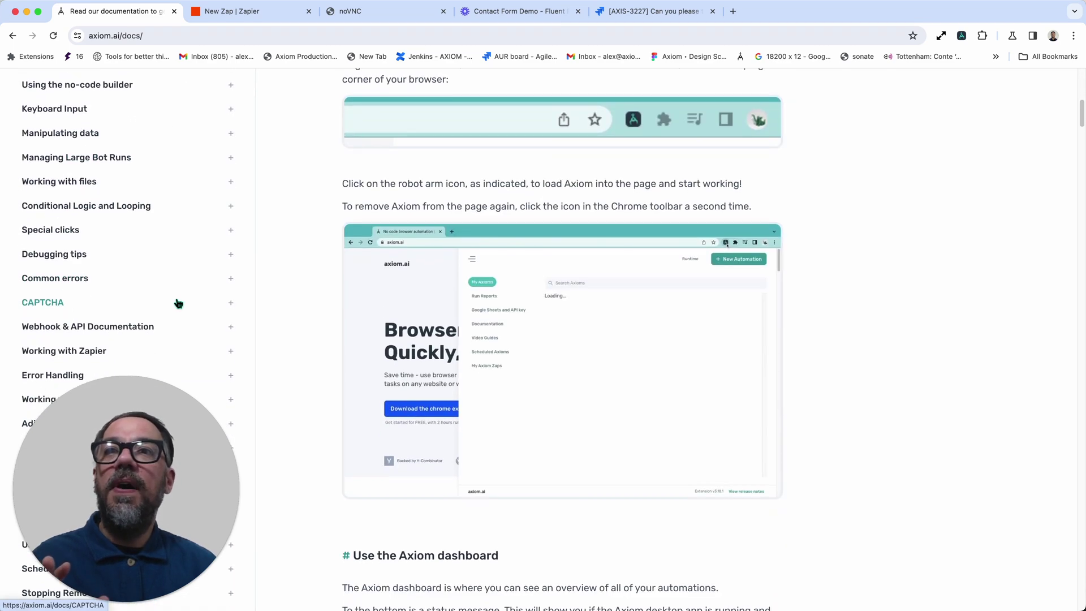
{"action": "left_click", "coordinate": [63, 349]}
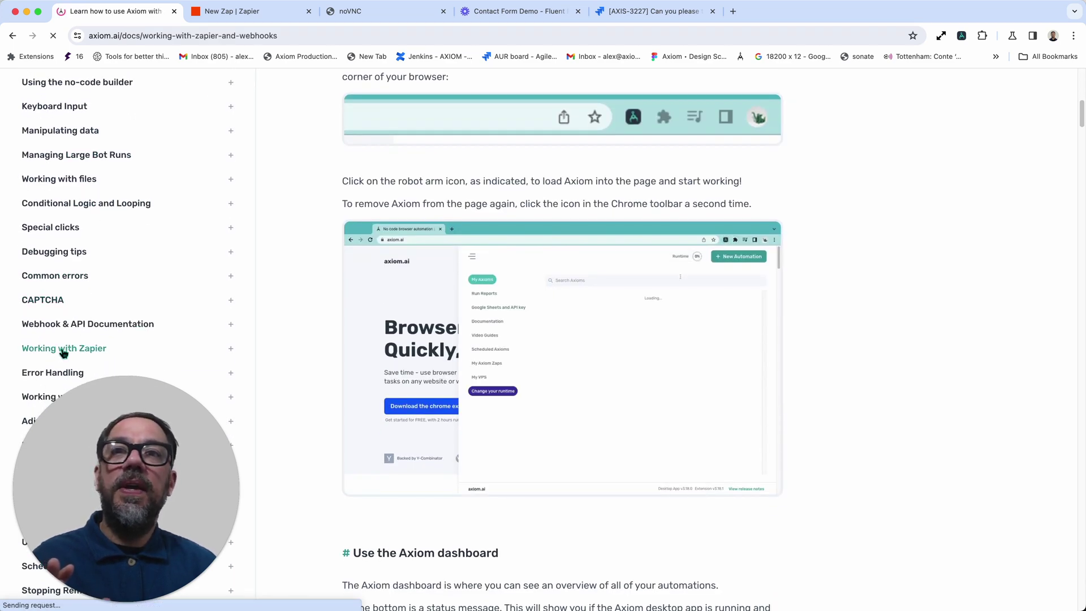
{"action": "scroll", "coordinate": [447, 344], "scroll_direction": "down", "scroll_amount": 2}
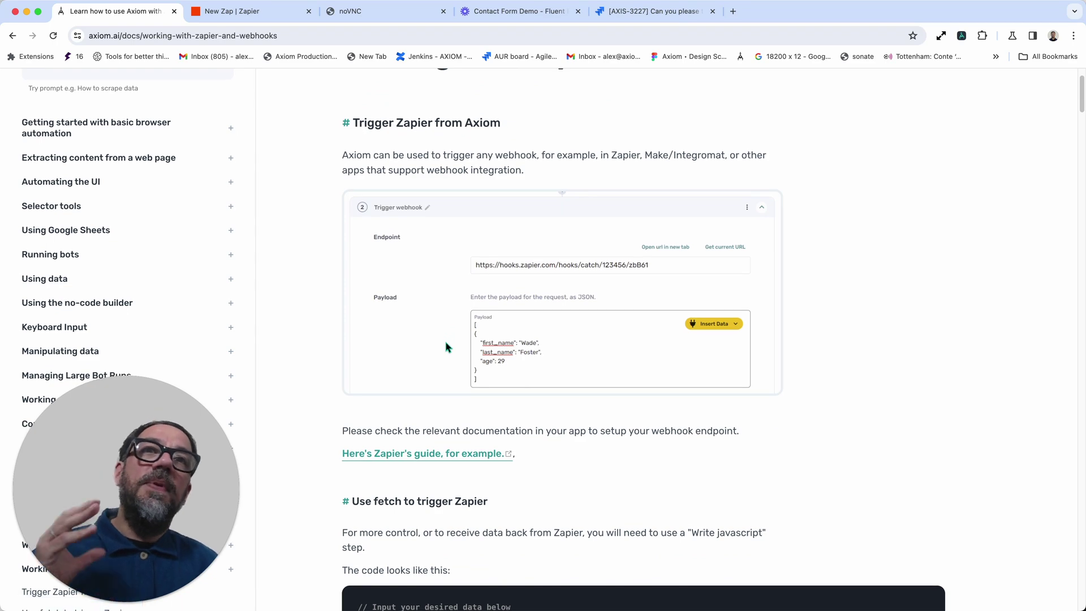
{"action": "scroll", "coordinate": [446, 342], "scroll_direction": "down", "scroll_amount": 3}
{"action": "scroll", "coordinate": [446, 346], "scroll_direction": "down", "scroll_amount": 3}
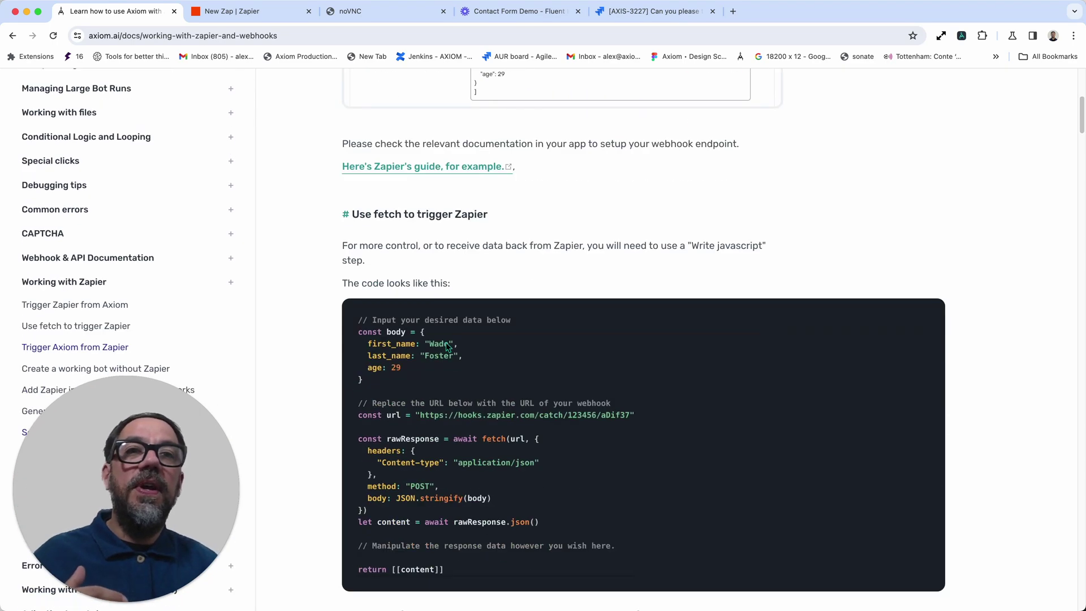
{"action": "scroll", "coordinate": [447, 338], "scroll_direction": "down", "scroll_amount": 1}
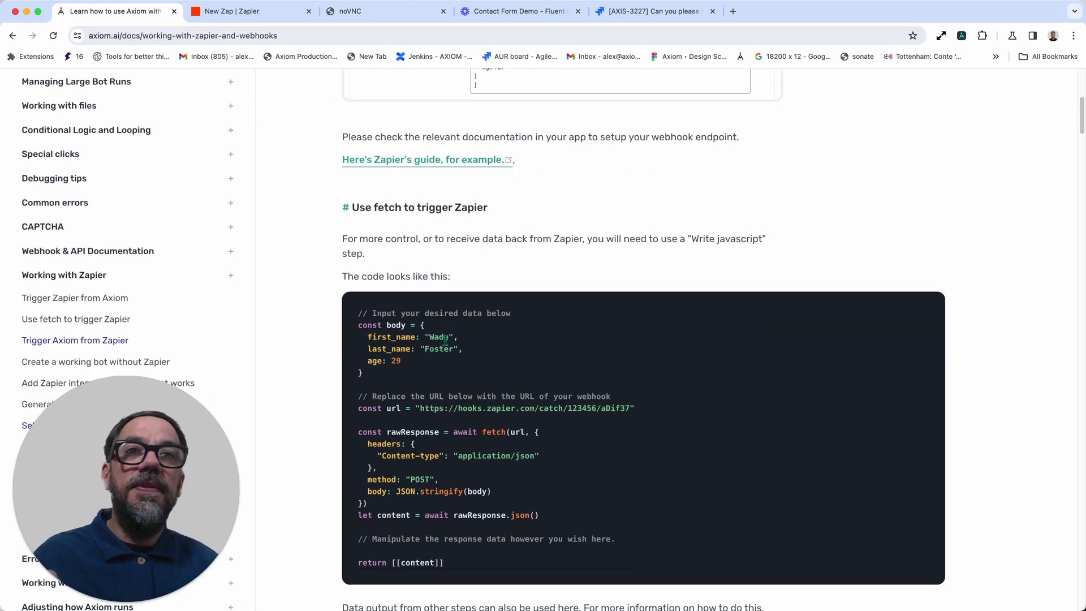
{"action": "scroll", "coordinate": [444, 339], "scroll_direction": "down", "scroll_amount": 3}
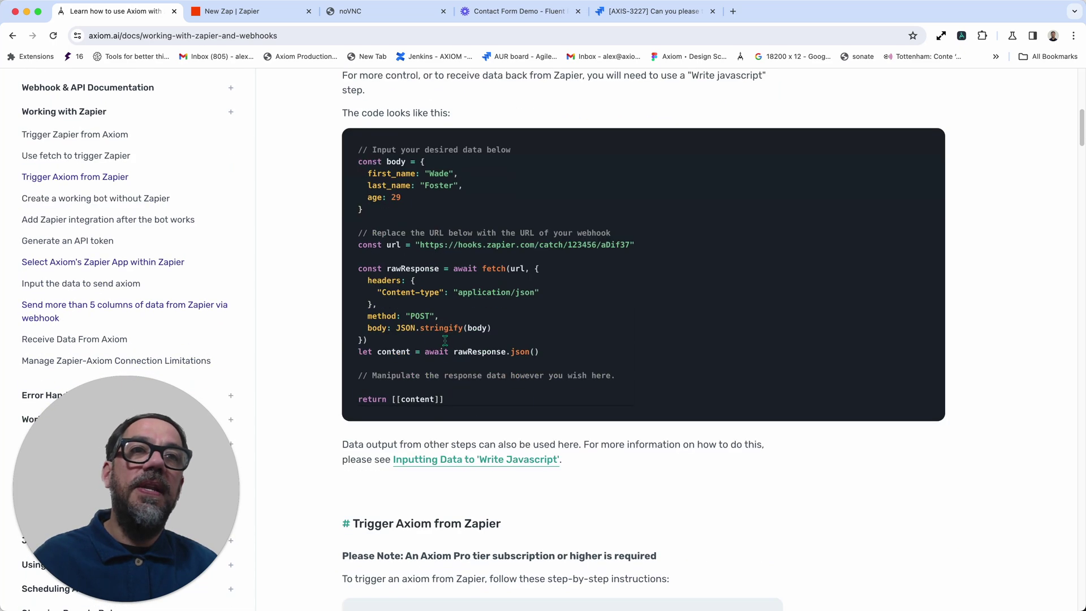
{"action": "scroll", "coordinate": [445, 339], "scroll_direction": "down", "scroll_amount": 2}
{"action": "scroll", "coordinate": [445, 344], "scroll_direction": "down", "scroll_amount": 3}
{"action": "scroll", "coordinate": [445, 346], "scroll_direction": "down", "scroll_amount": 3}
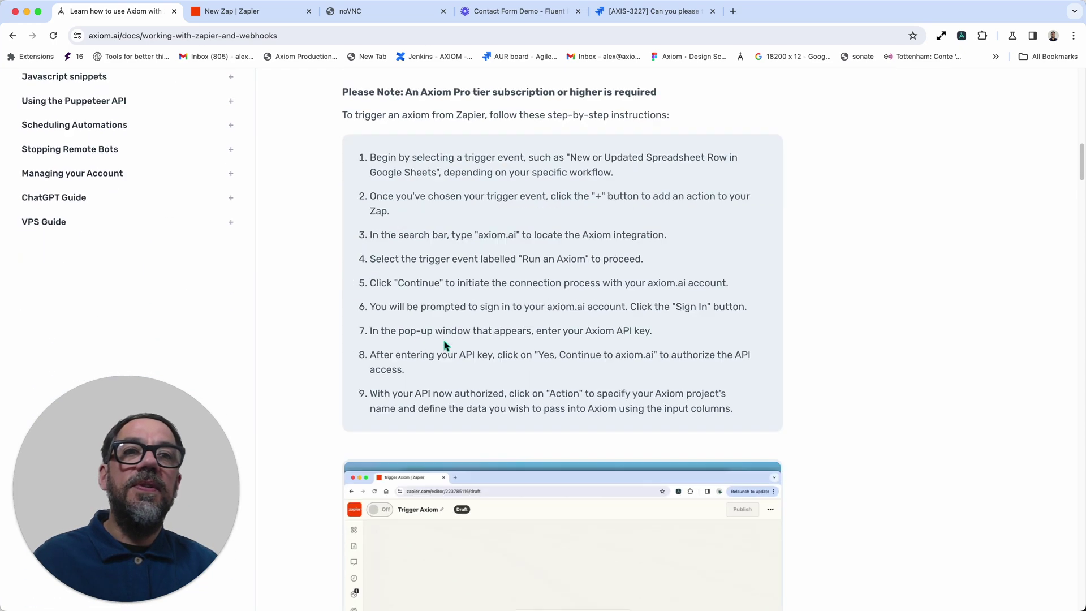
{"action": "scroll", "coordinate": [444, 346], "scroll_direction": "down", "scroll_amount": 4}
{"action": "scroll", "coordinate": [445, 345], "scroll_direction": "down", "scroll_amount": 2}
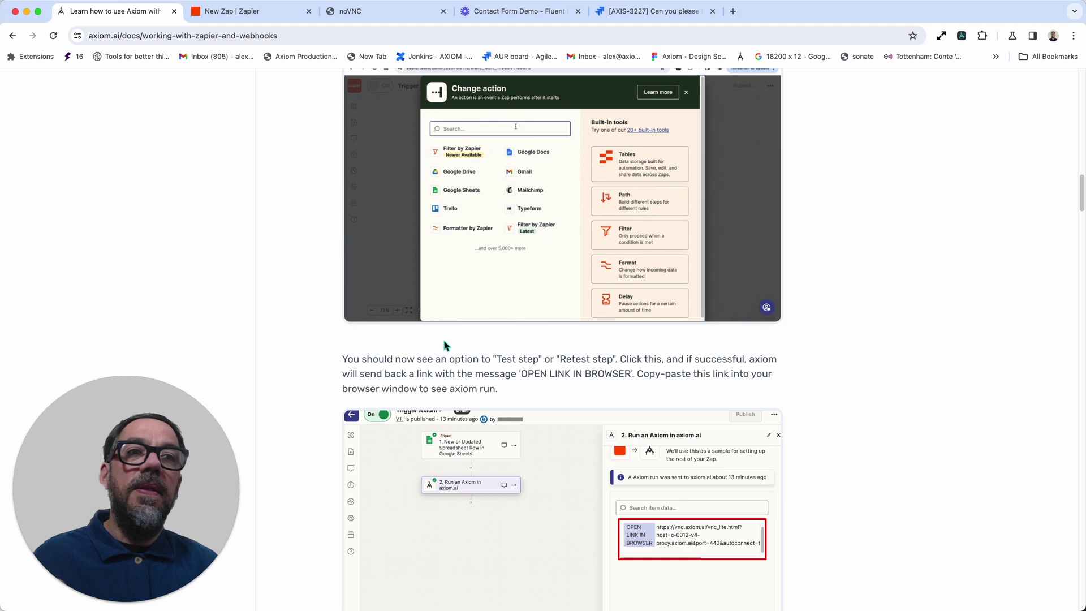
{"action": "scroll", "coordinate": [445, 346], "scroll_direction": "down", "scroll_amount": 2}
{"action": "scroll", "coordinate": [443, 345], "scroll_direction": "down", "scroll_amount": 1}
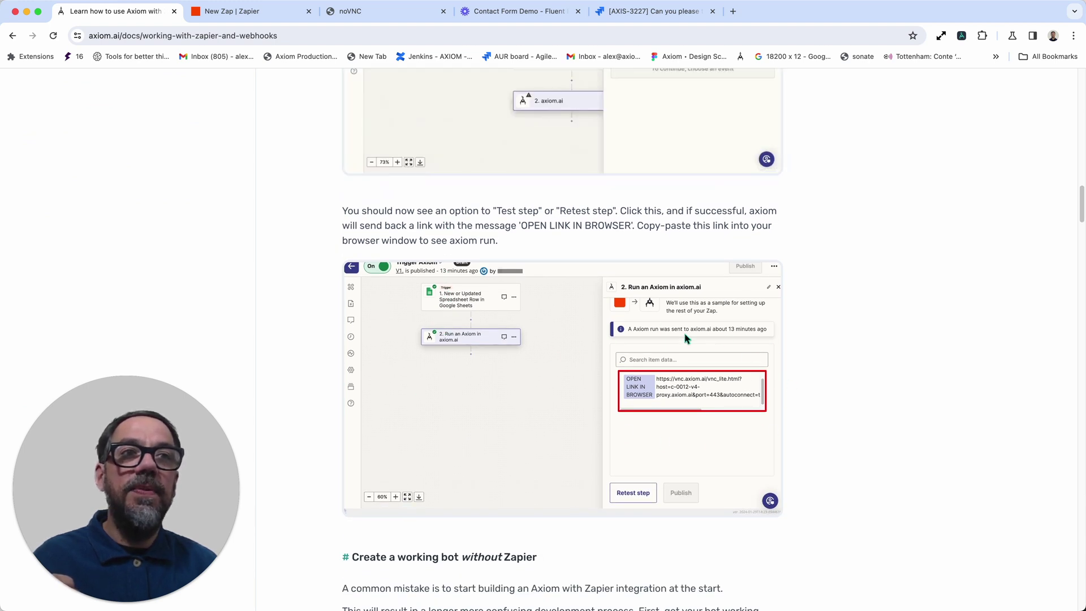
{"action": "scroll", "coordinate": [567, 436], "scroll_direction": "down", "scroll_amount": 3}
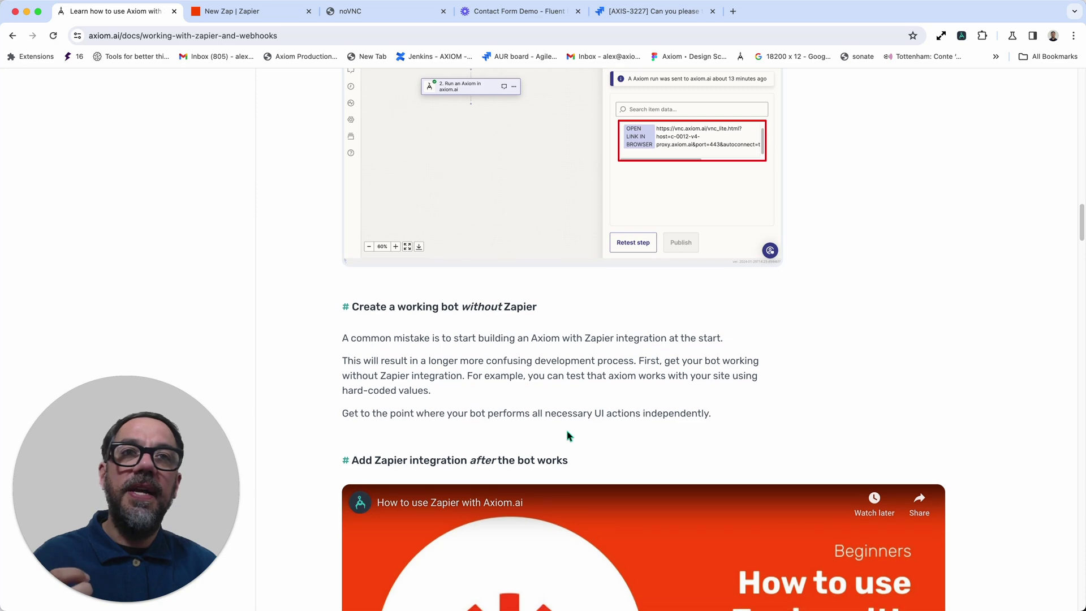
{"action": "scroll", "coordinate": [567, 436], "scroll_direction": "down", "scroll_amount": 1}
{"action": "scroll", "coordinate": [567, 433], "scroll_direction": "up", "scroll_amount": 1}
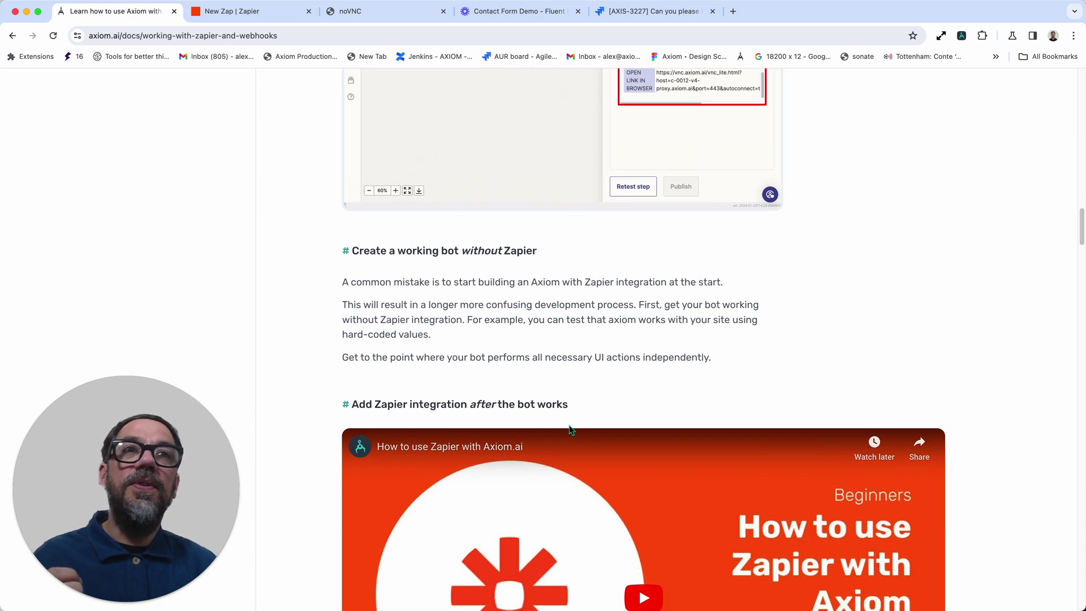
{"action": "scroll", "coordinate": [569, 408], "scroll_direction": "up", "scroll_amount": 10}
{"action": "scroll", "coordinate": [572, 293], "scroll_direction": "up", "scroll_amount": 5}
{"action": "scroll", "coordinate": [572, 293], "scroll_direction": "up", "scroll_amount": 1}
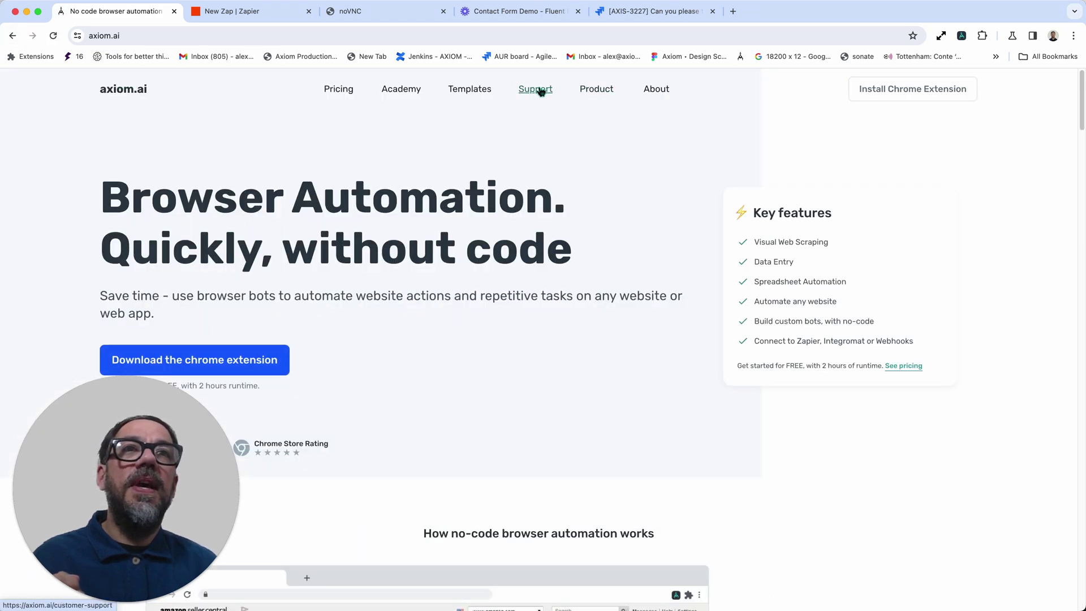
- Go to the axiom.ai Support page with the 'Send us your template' form
{"action": "left_click", "coordinate": [539, 91]}
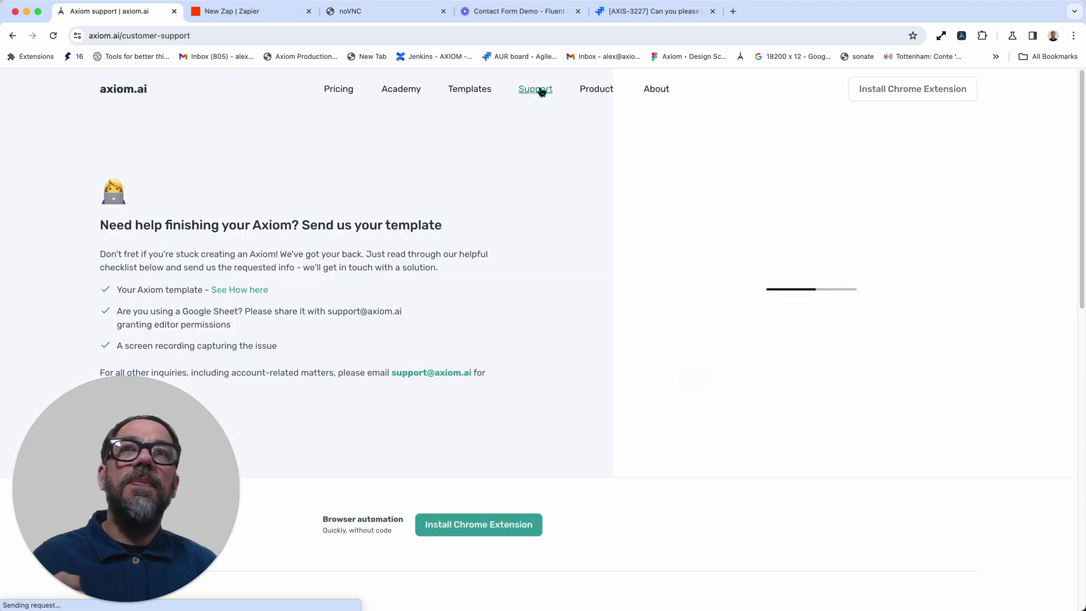